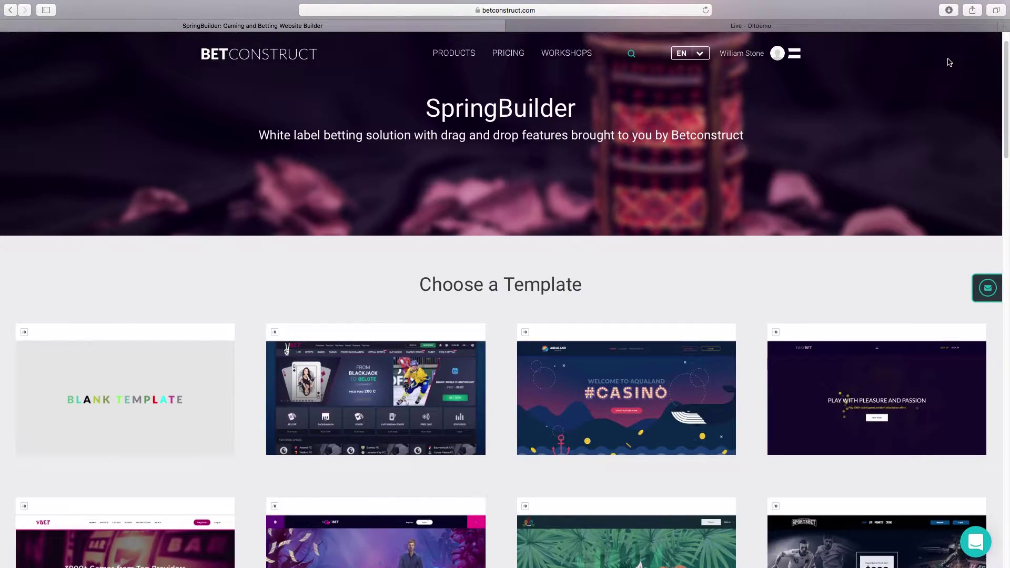
# Scroll down and back up through the template gallery's casino and betting templates.
pyautogui.scroll(-9, 950, 62)
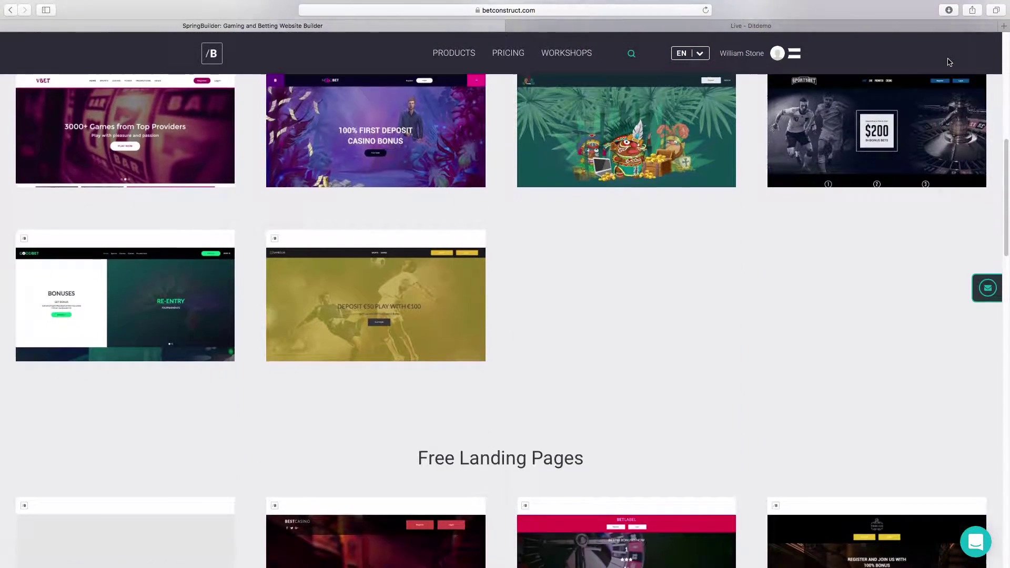
pyautogui.scroll(-6, 950, 62)
pyautogui.scroll(10, 950, 62)
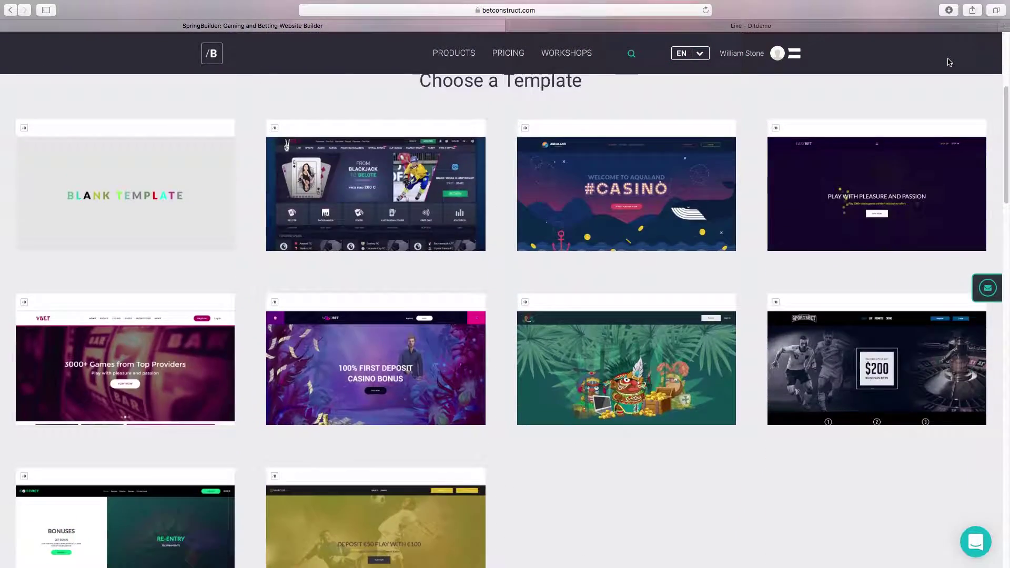
pyautogui.scroll(5, 950, 62)
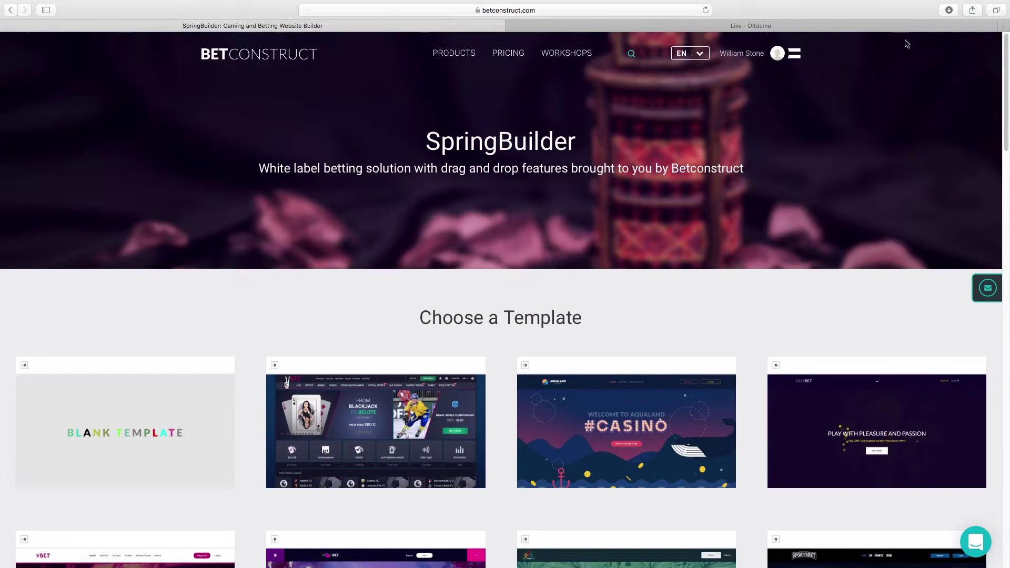
# Add a Live Sportsbook page right after Home in the Vbet site's Pages list.
pyautogui.click(741, 26)
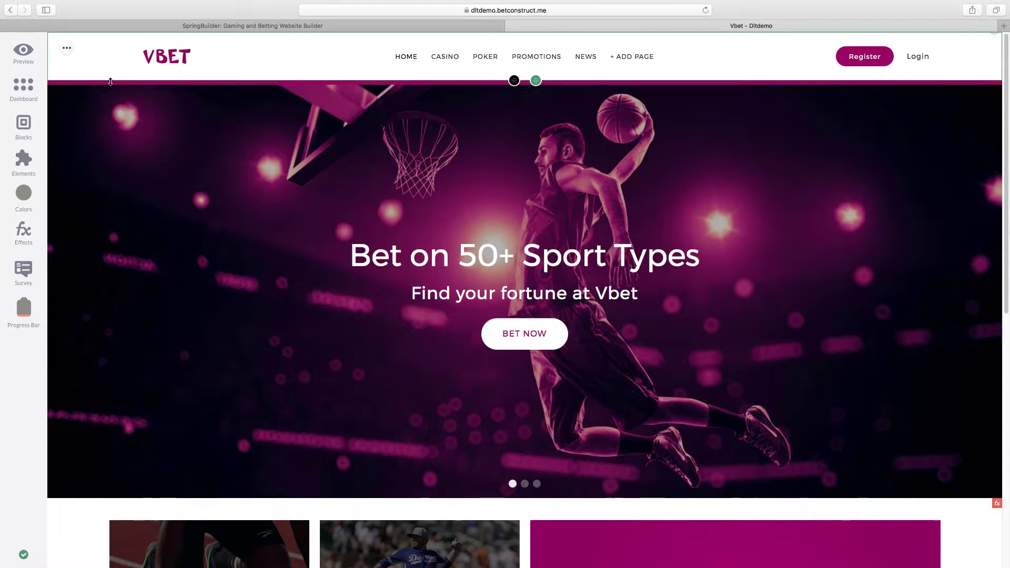
pyautogui.click(26, 93)
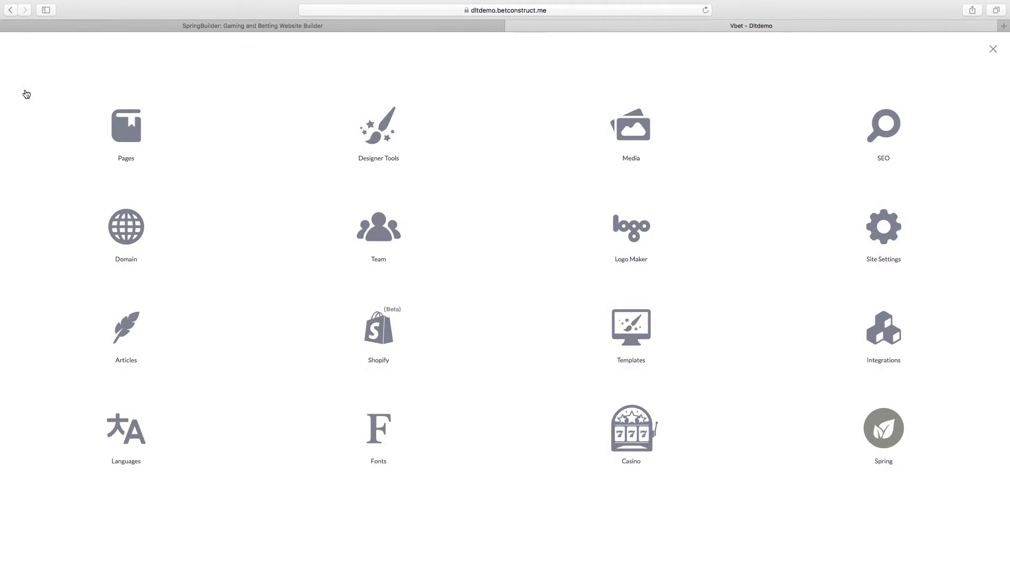
pyautogui.click(126, 134)
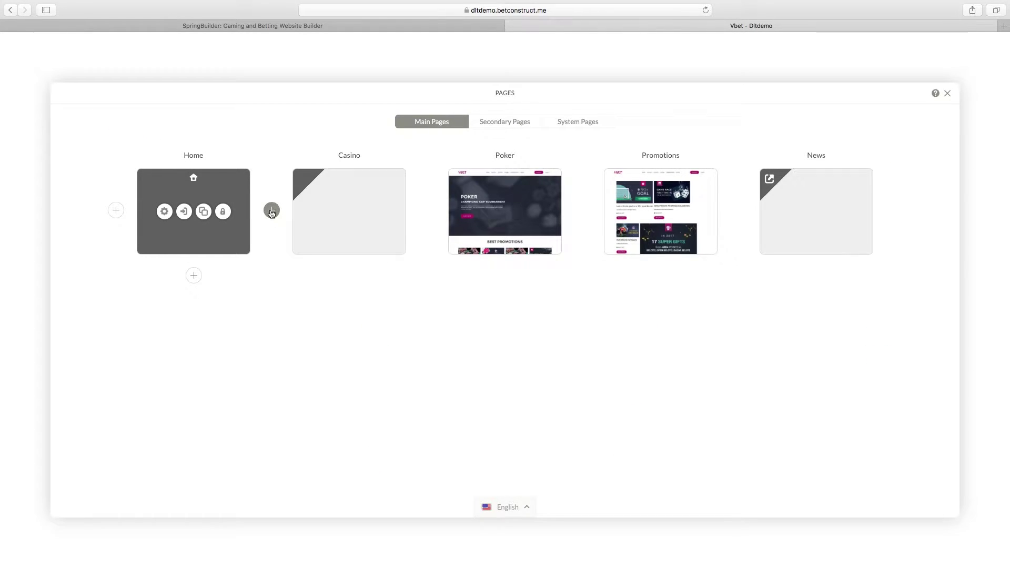
pyautogui.click(271, 212)
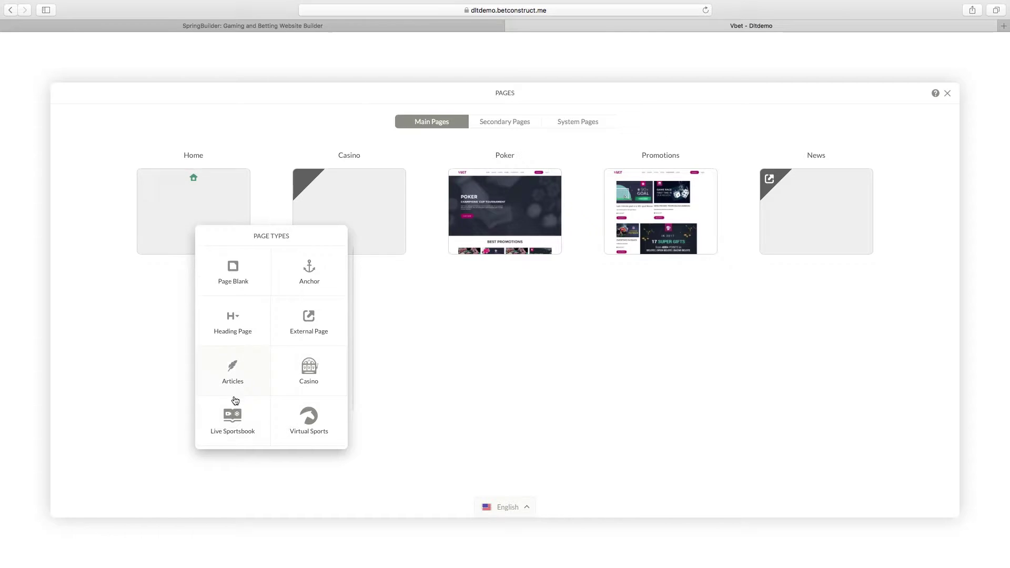
pyautogui.click(233, 421)
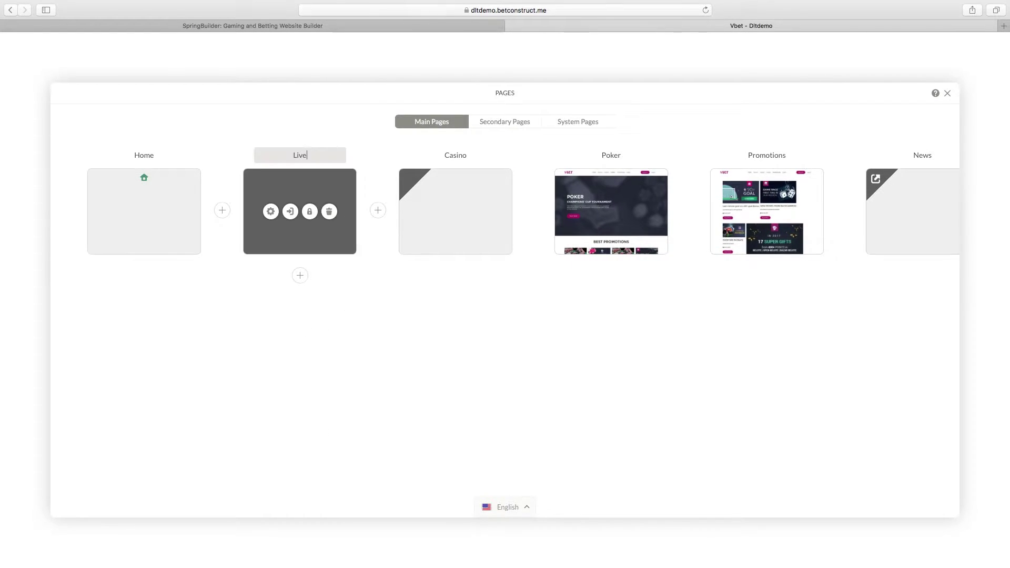
# Add a PreMatch Sportsbook page after Live and name it Prematch.
pyautogui.click(378, 211)
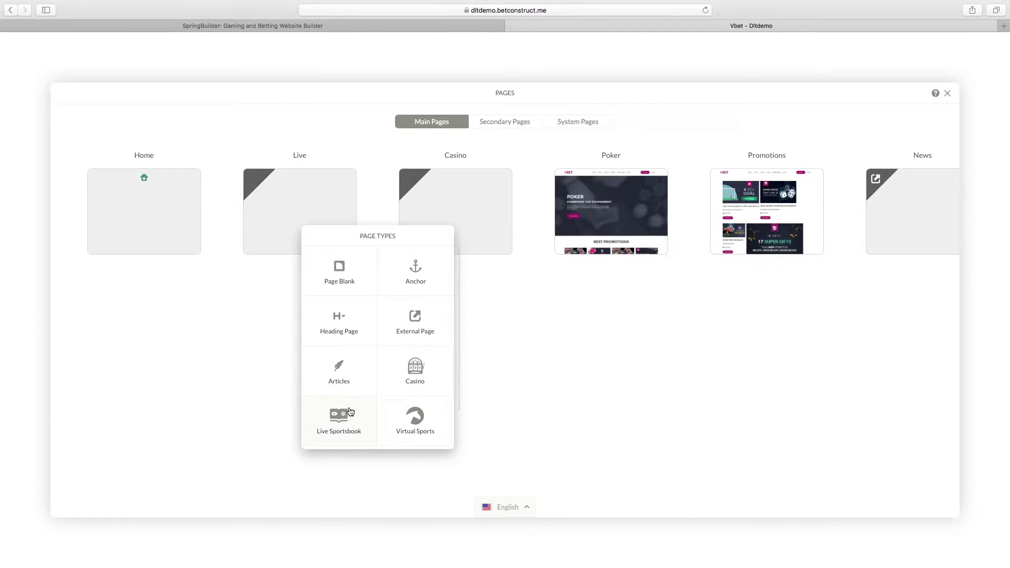
pyautogui.scroll(-1, 350, 417)
pyautogui.scroll(-3, 350, 417)
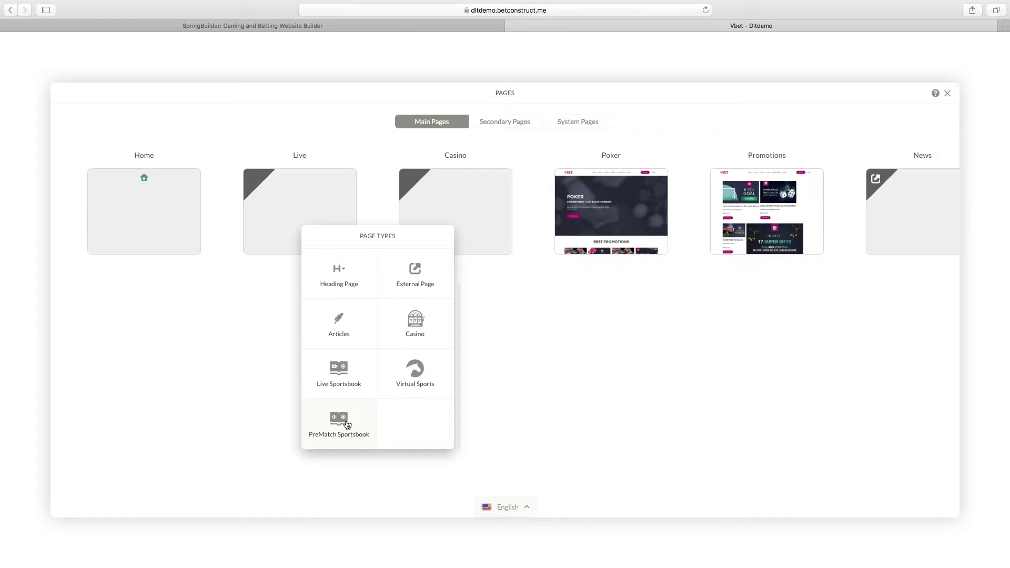
pyautogui.click(348, 425)
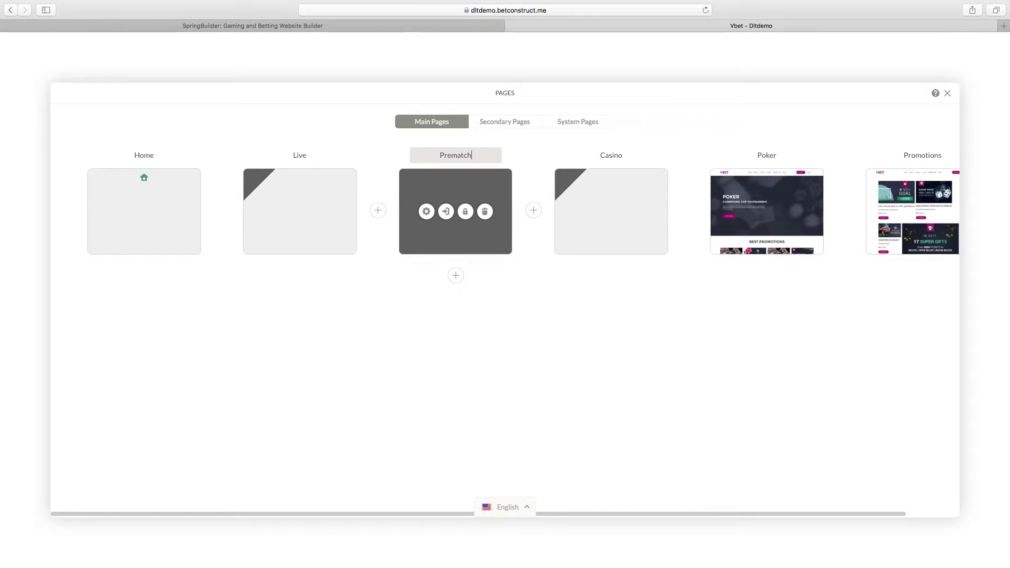
# Confirm the Prematch name and add a heading page called Sports after Home.
pyautogui.press('Return')
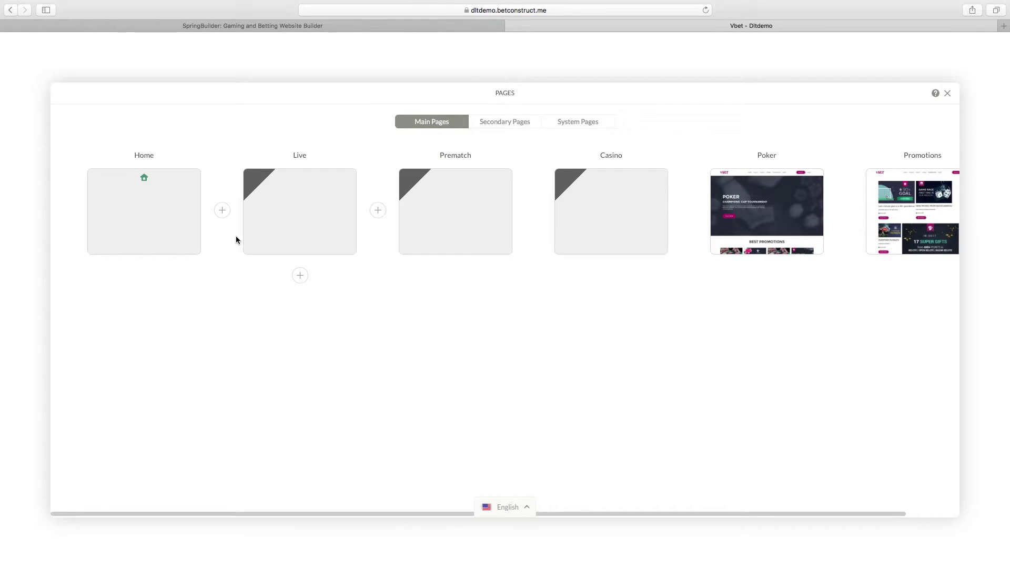
pyautogui.click(222, 212)
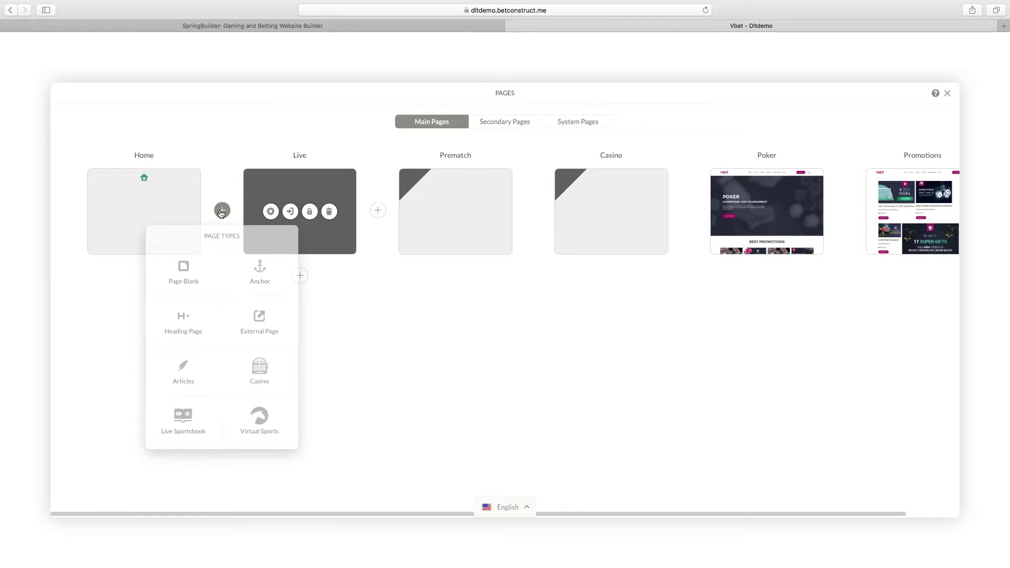
pyautogui.click(185, 331)
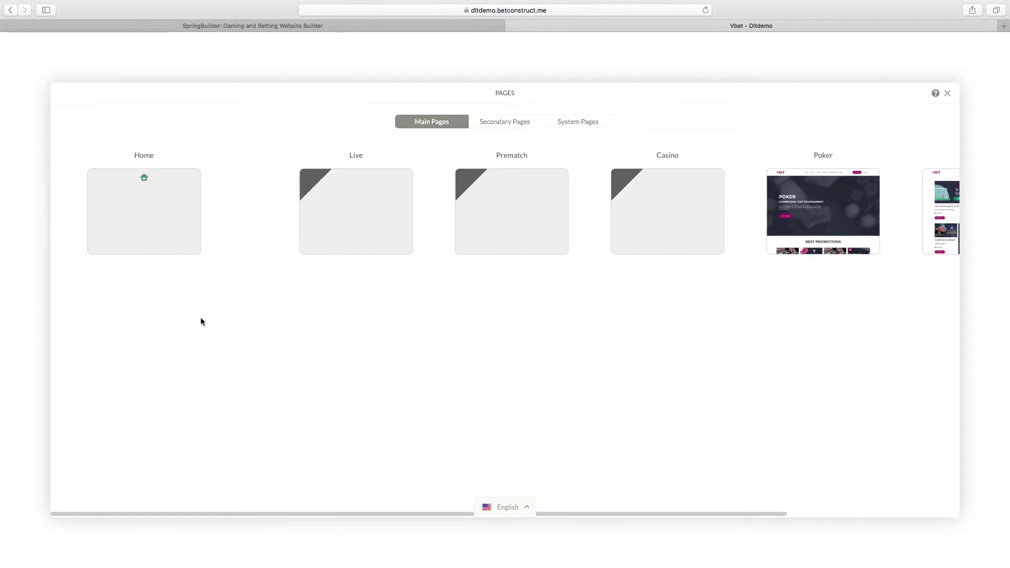
pyautogui.click(265, 155)
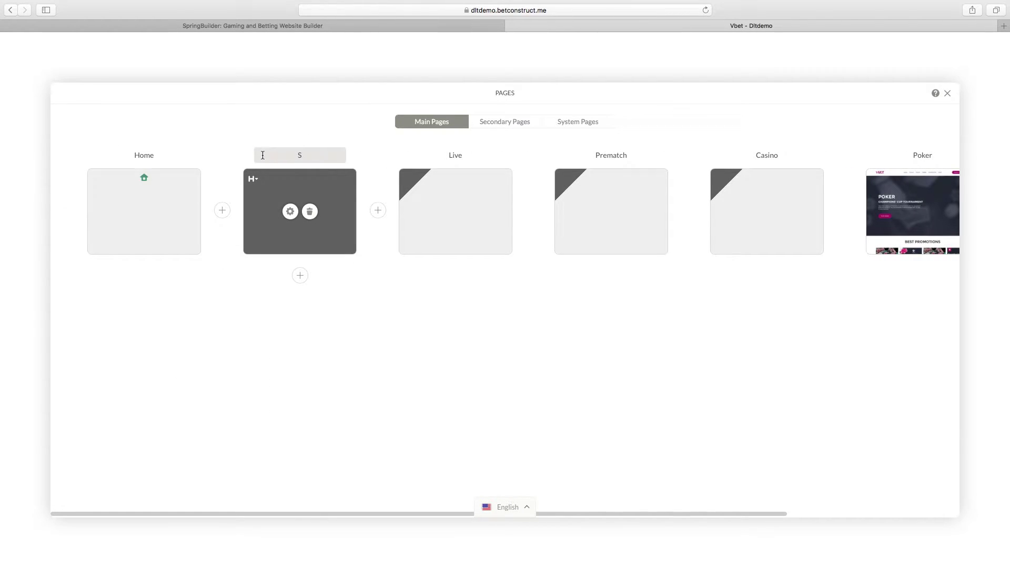
pyautogui.press('Return')
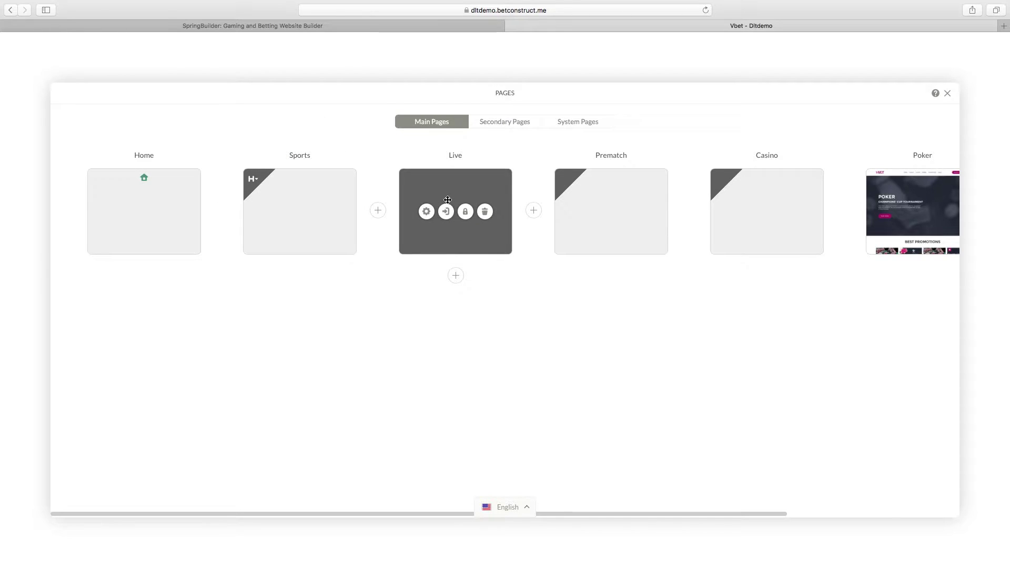
# Nest the Live and Prematch pages as subpages under Sports.
pyautogui.moveTo(447, 198); pyautogui.dragTo(317, 207)
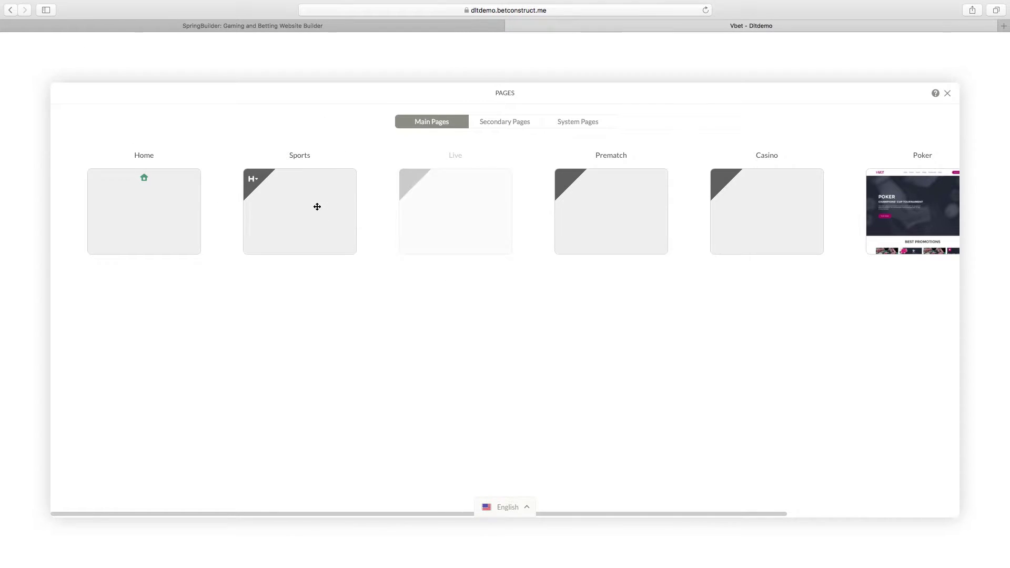
pyautogui.moveTo(396, 206)
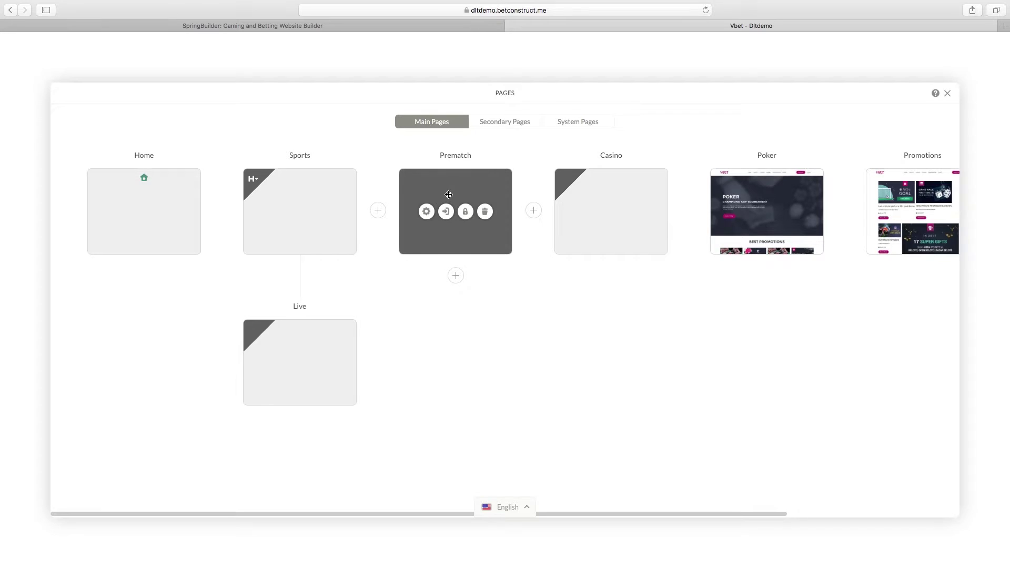
pyautogui.moveTo(397, 207); pyautogui.dragTo(316, 213)
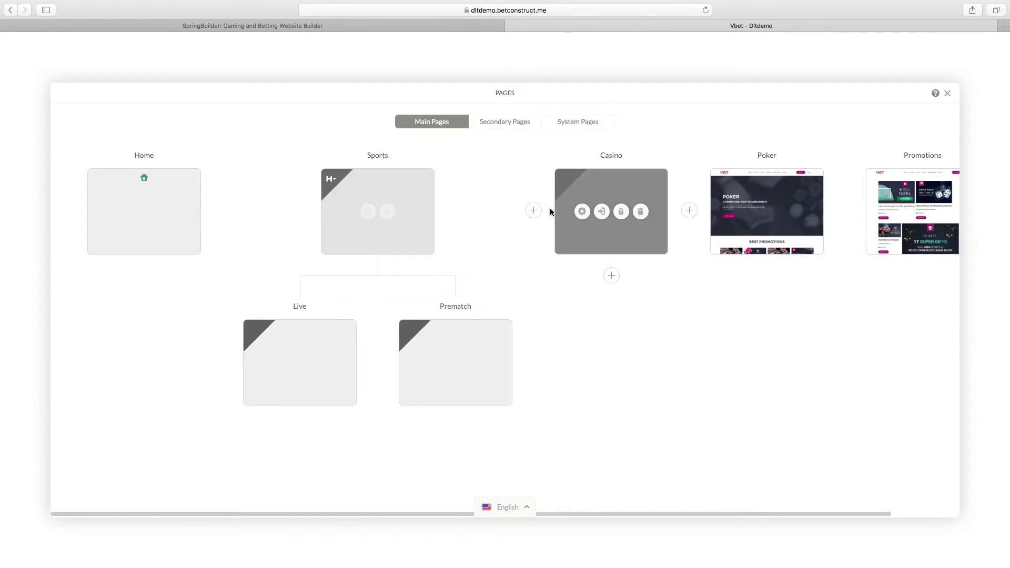
# Close the pages manager and dashboard, then open the Live page under Sports.
pyautogui.click(948, 95)
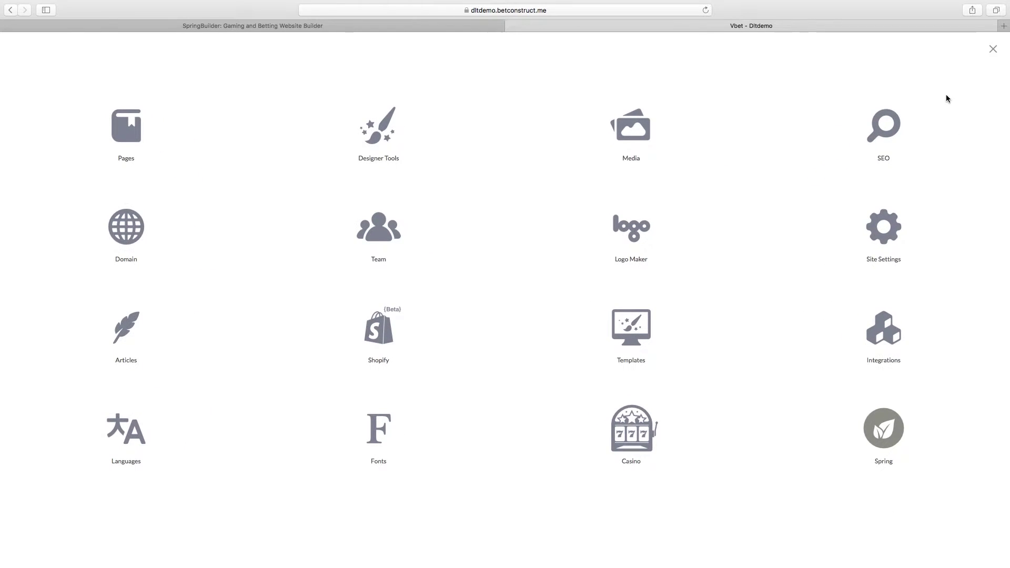
pyautogui.click(993, 50)
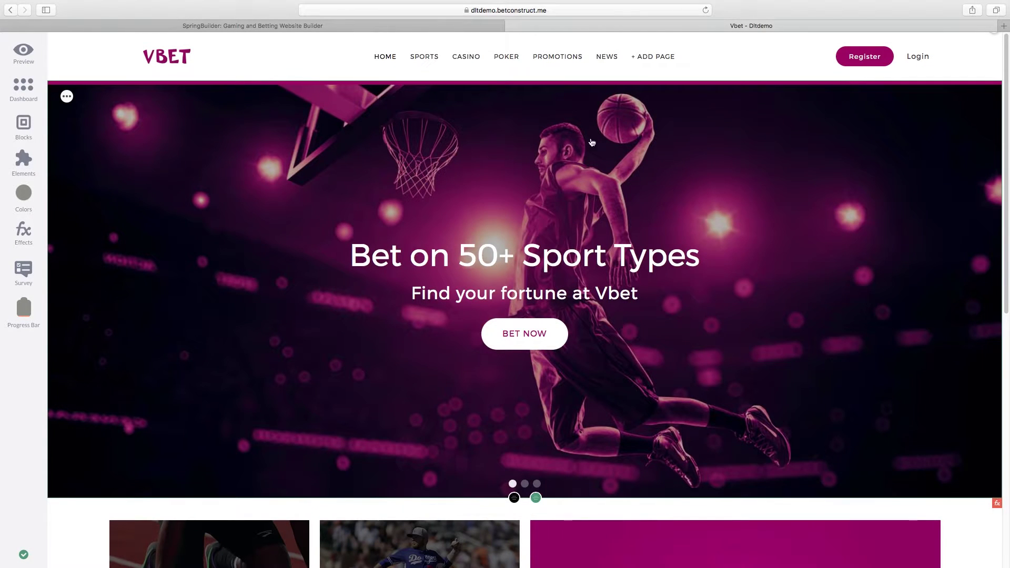
pyautogui.click(424, 75)
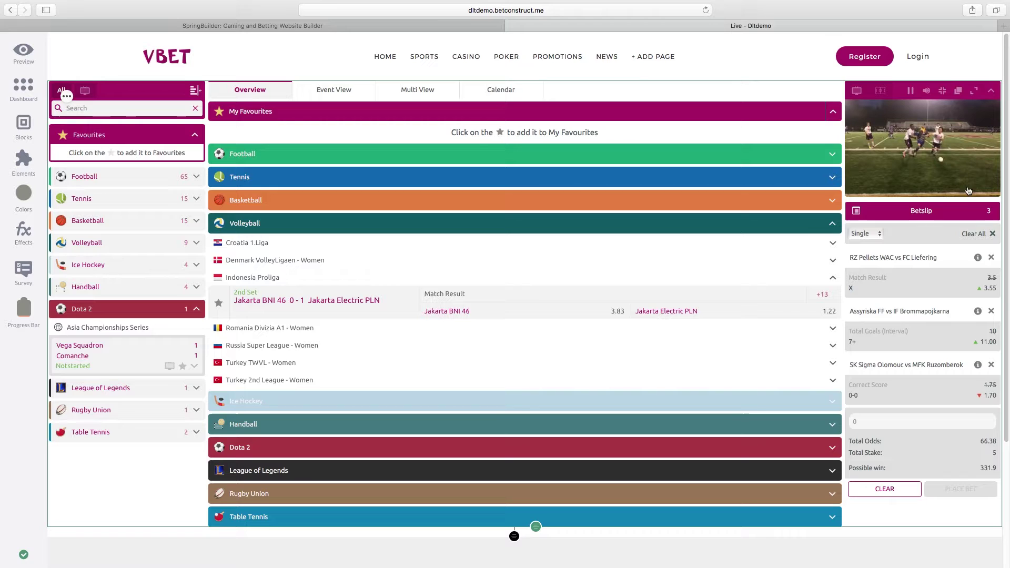
pyautogui.scroll(-1, 863, 174)
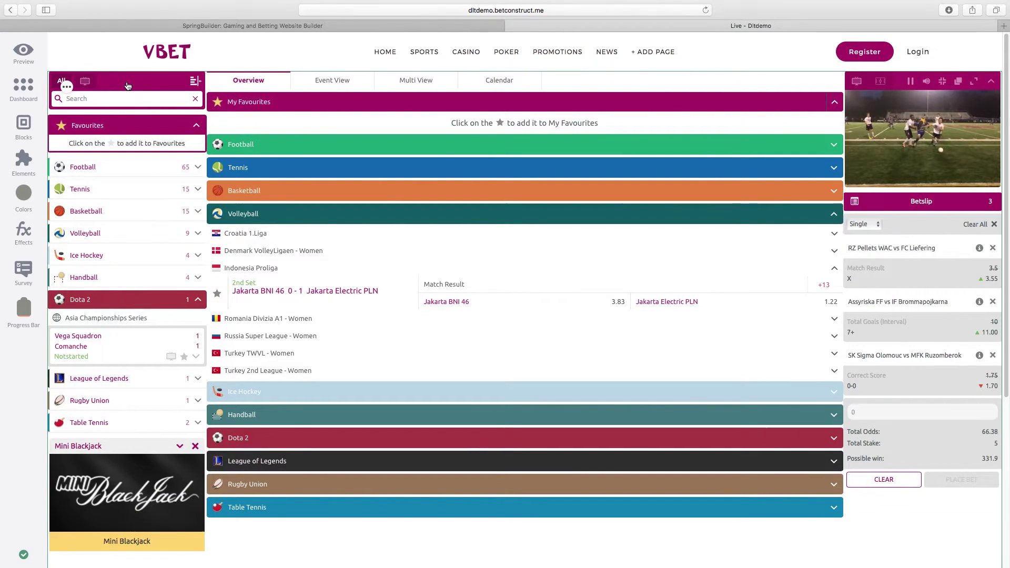
pyautogui.scroll(1, 211, 79)
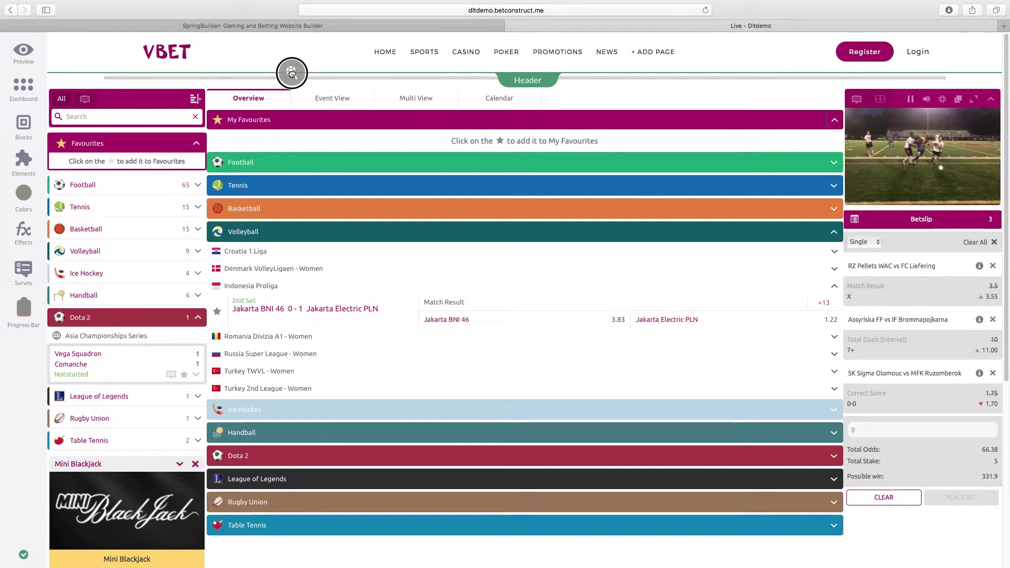
# Move the sports search box to the top of the left menu, above Favourites.
pyautogui.moveTo(292, 72); pyautogui.dragTo(291, 74)
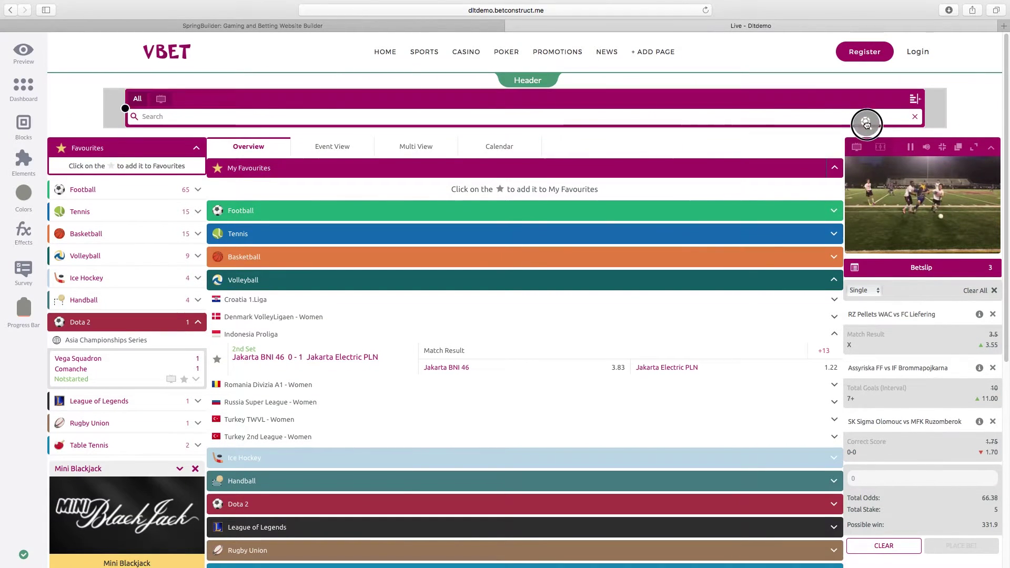
pyautogui.moveTo(867, 124); pyautogui.dragTo(908, 89)
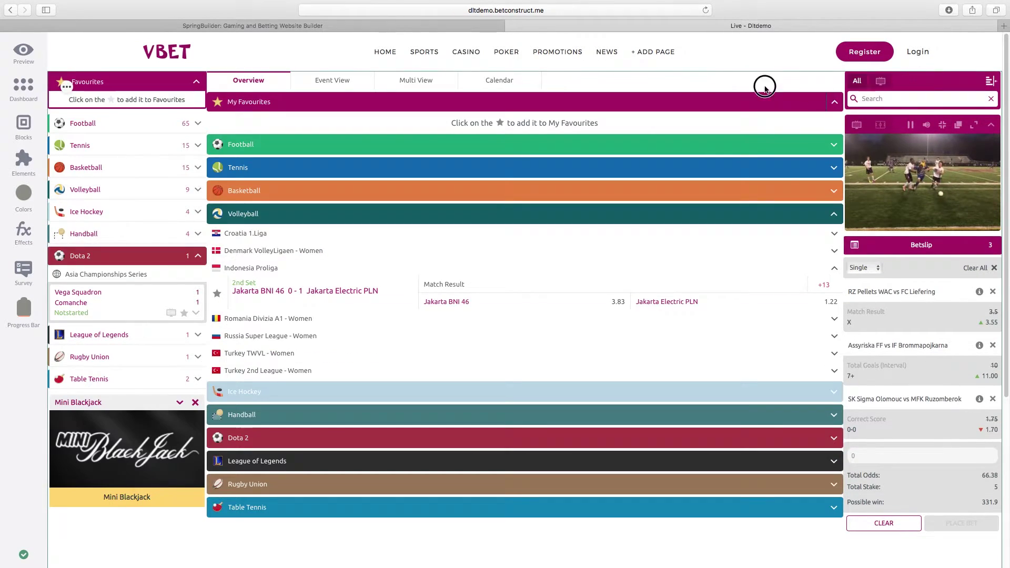
pyautogui.moveTo(765, 88); pyautogui.dragTo(213, 112)
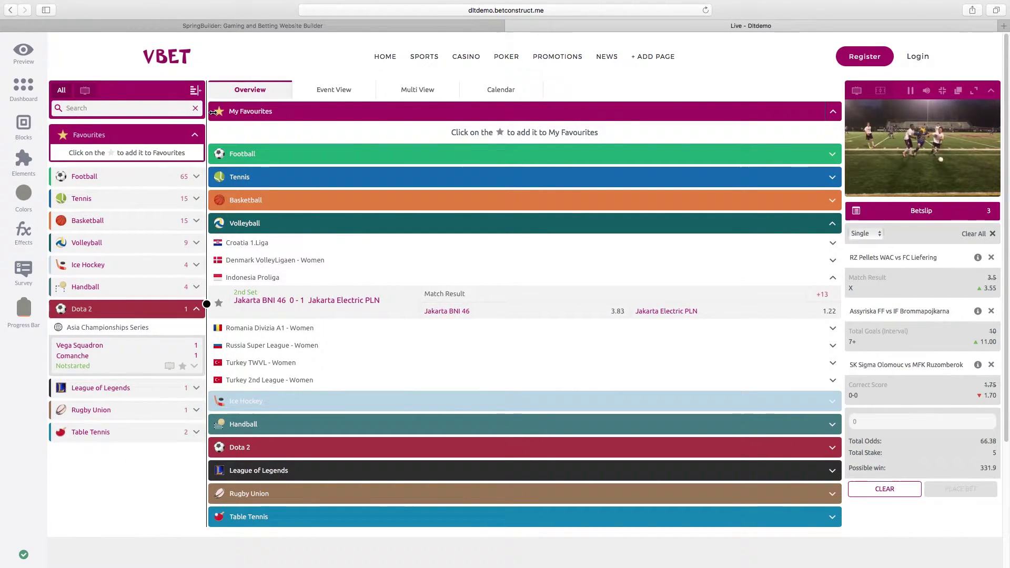
# Select the whole sportsbook block on the Live page.
pyautogui.click(258, 290)
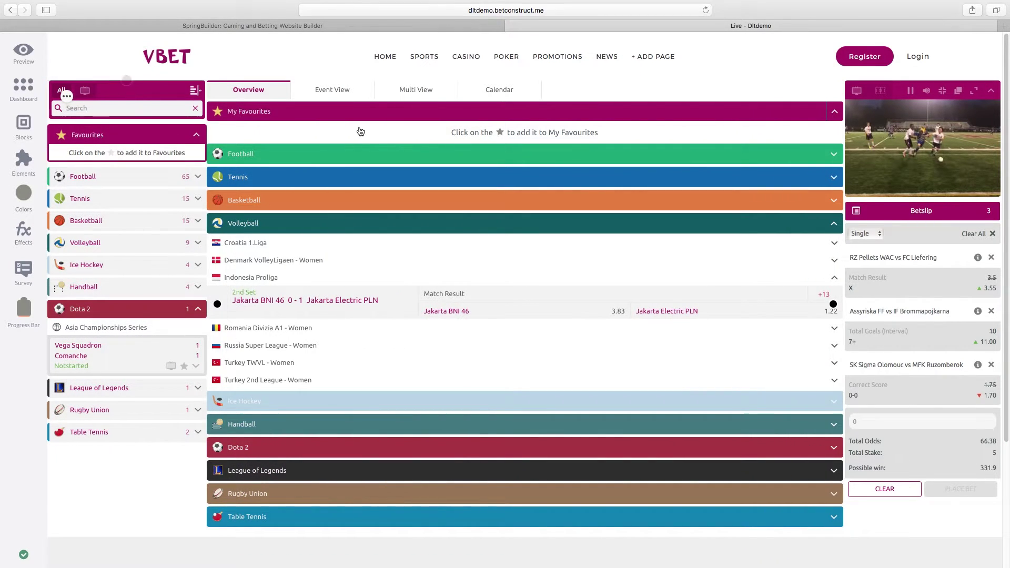
pyautogui.moveTo(844, 300)
pyautogui.mouseDown()
pyautogui.moveTo(734, 300)
pyautogui.moveTo(844, 300)
pyautogui.mouseUp()
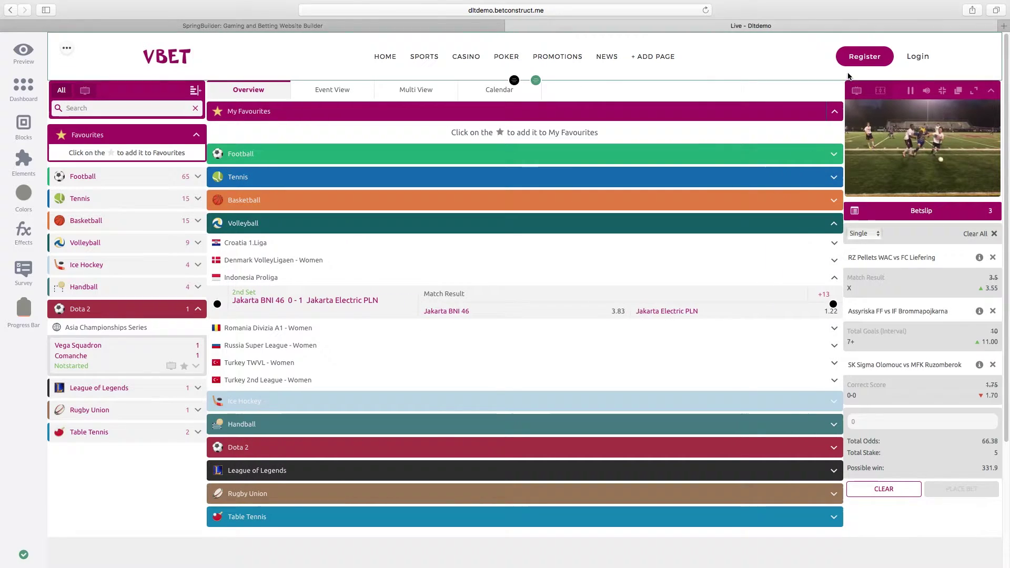
pyautogui.click(519, 83)
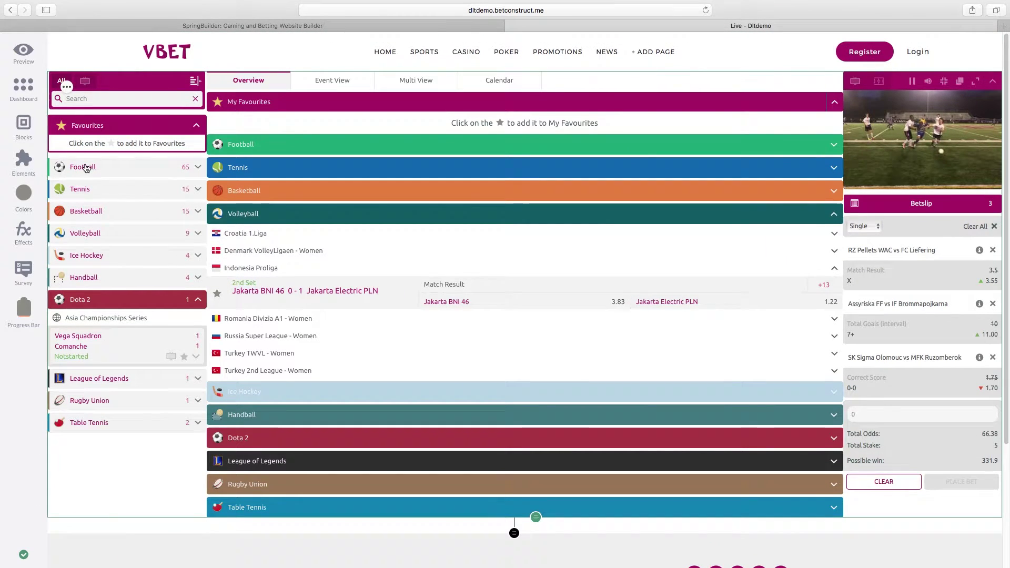
# Drop a fresh Sportsbook element from Elements onto the Live page.
pyautogui.click(24, 167)
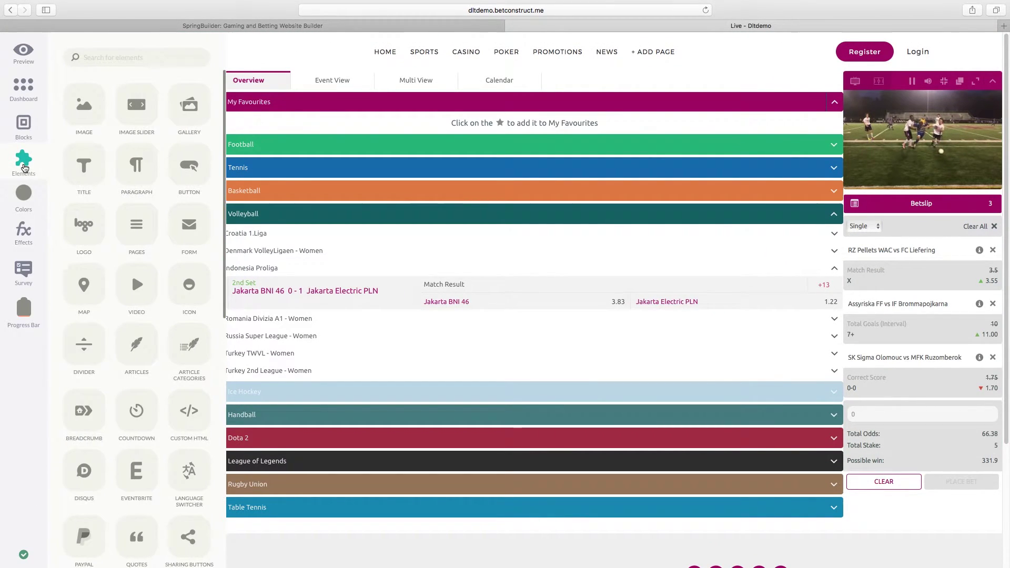
pyautogui.scroll(-3, 154, 152)
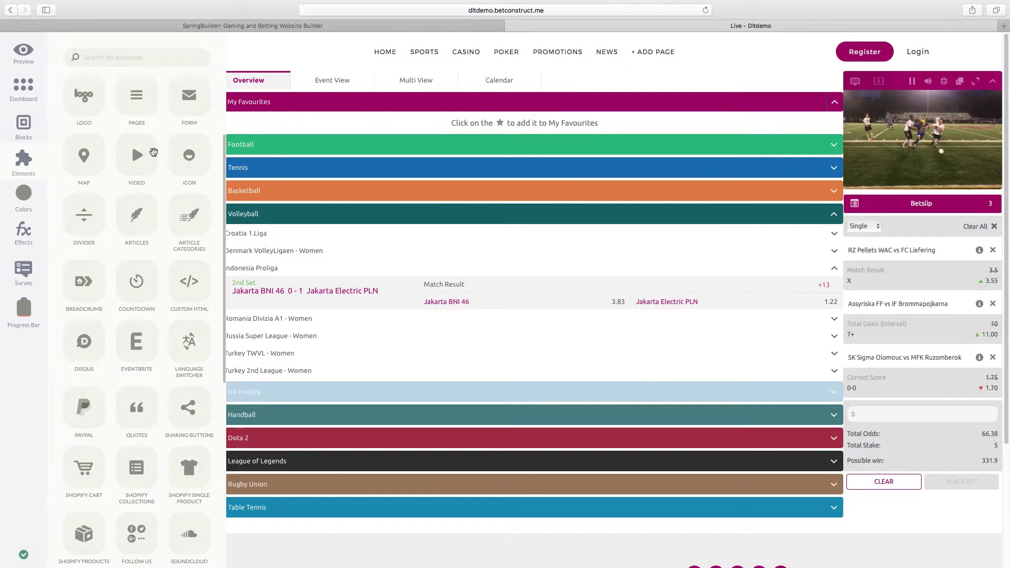
pyautogui.scroll(-8, 153, 152)
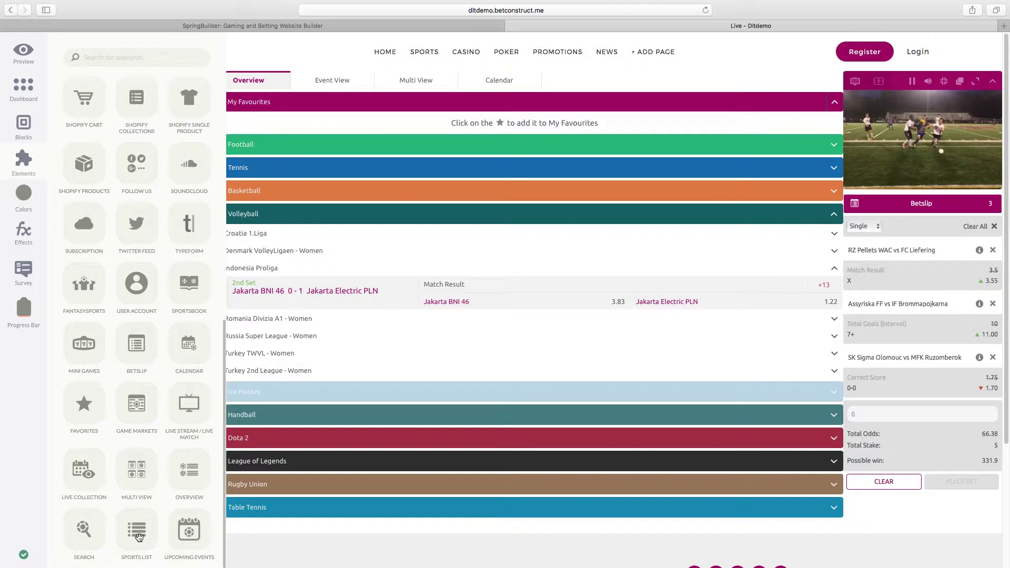
pyautogui.moveTo(244, 306); pyautogui.dragTo(514, 532)
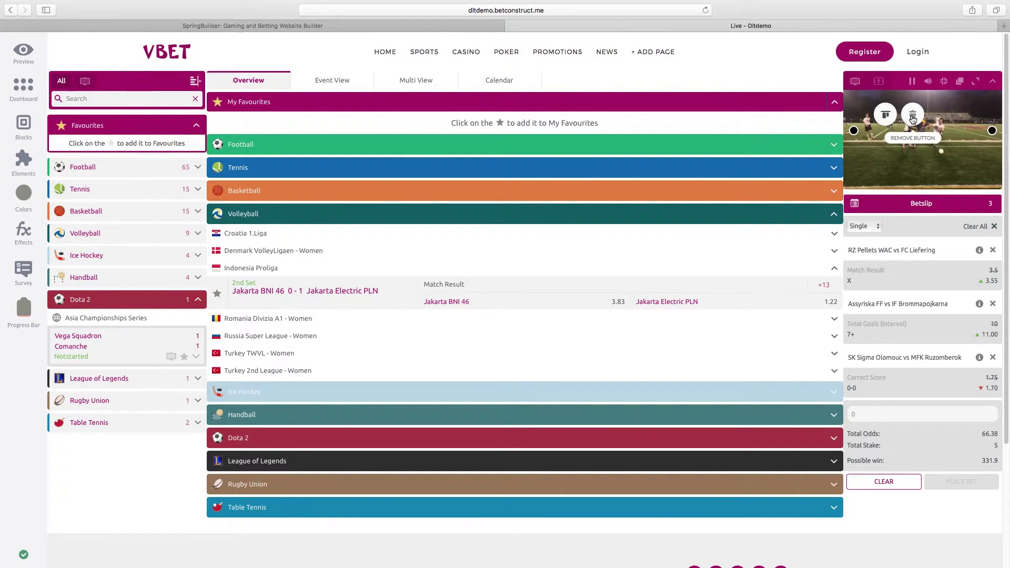
# Delete the live video above the Betslip and drag a Live Stream element into its place.
pyautogui.click(913, 117)
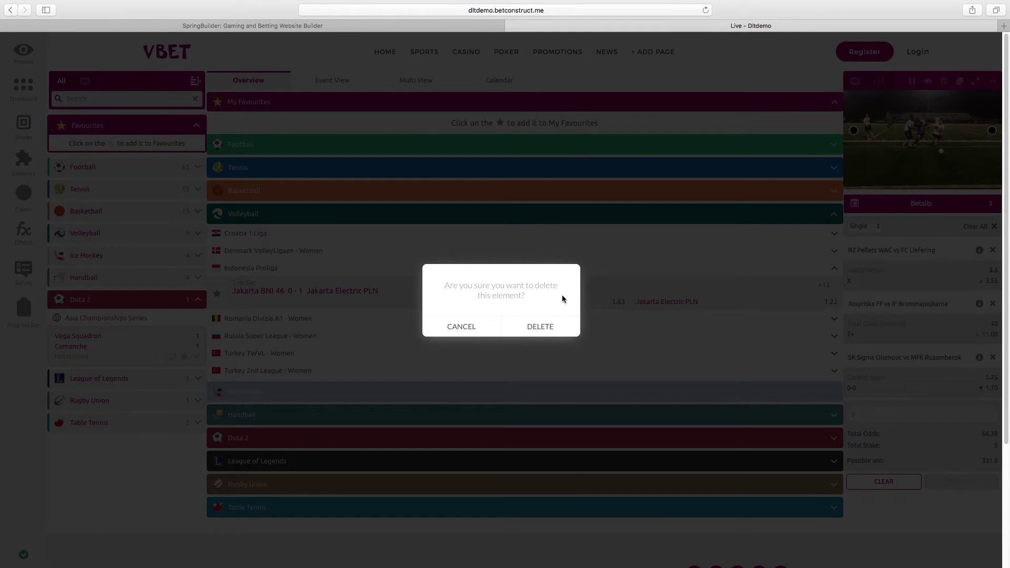
pyautogui.click(541, 326)
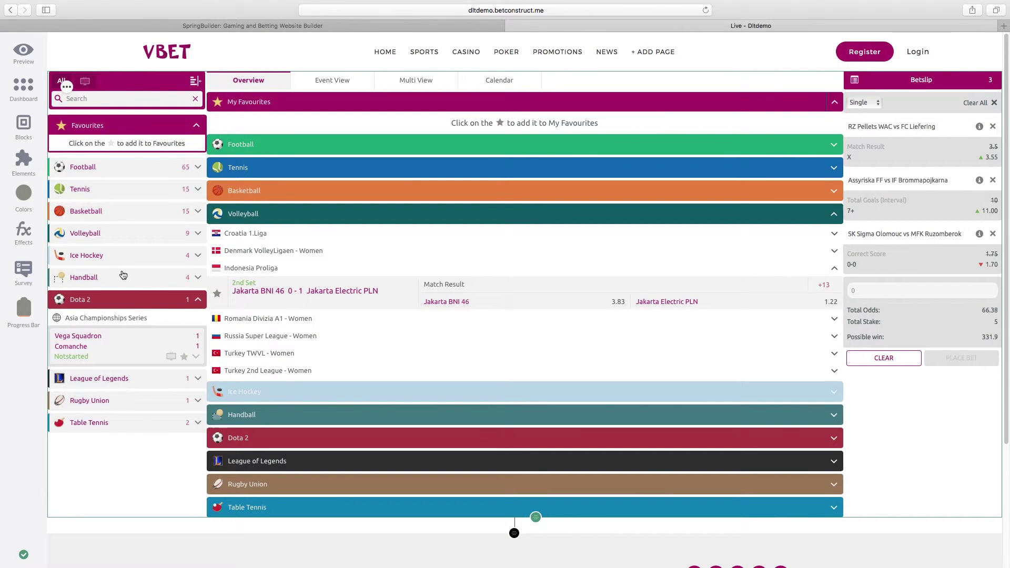
pyautogui.click(27, 167)
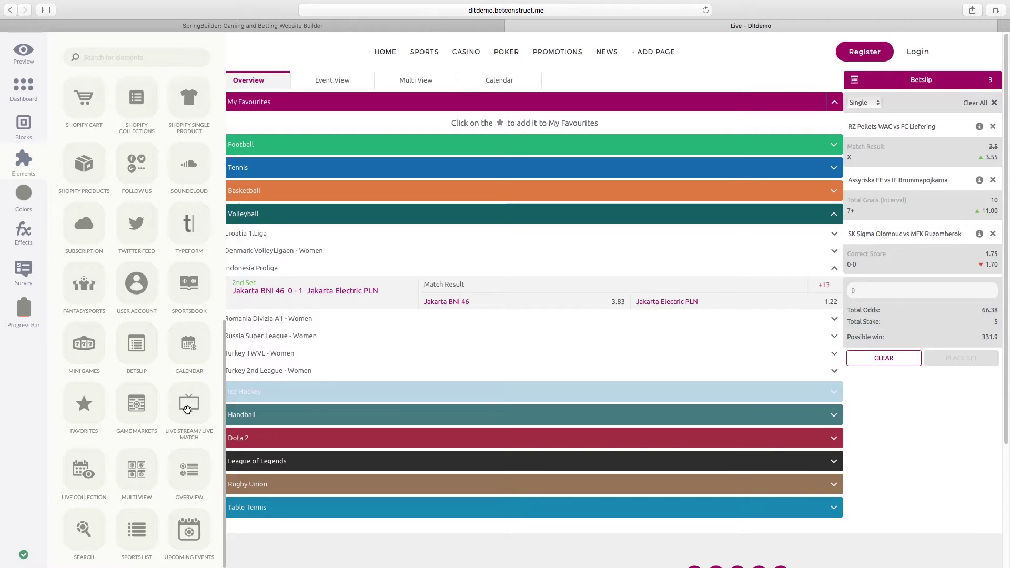
pyautogui.moveTo(188, 412); pyautogui.dragTo(902, 95)
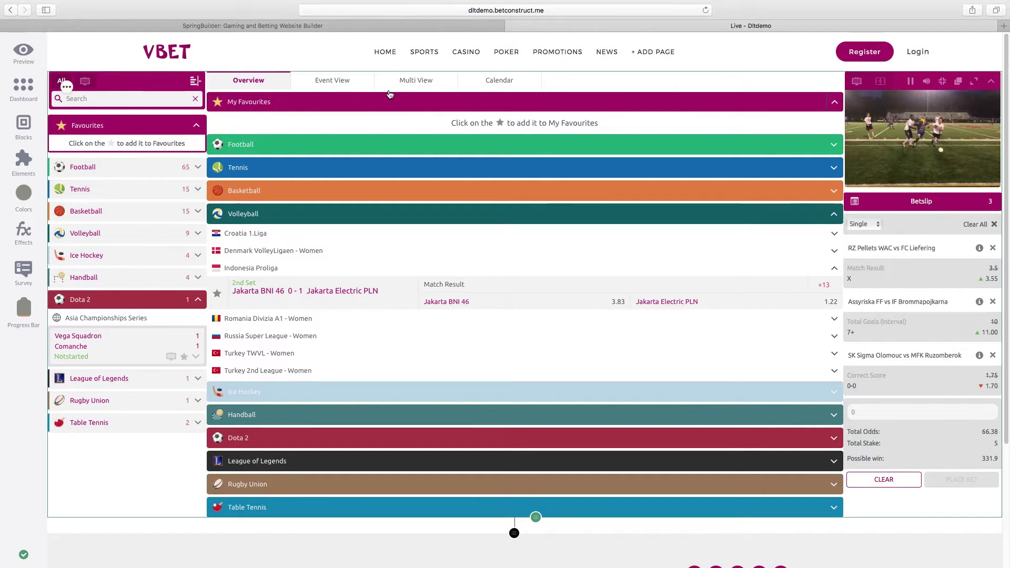
# Preview the Prematch page from the Sports menu, then return to the Live page.
pyautogui.moveTo(422, 52)
pyautogui.click(426, 86)
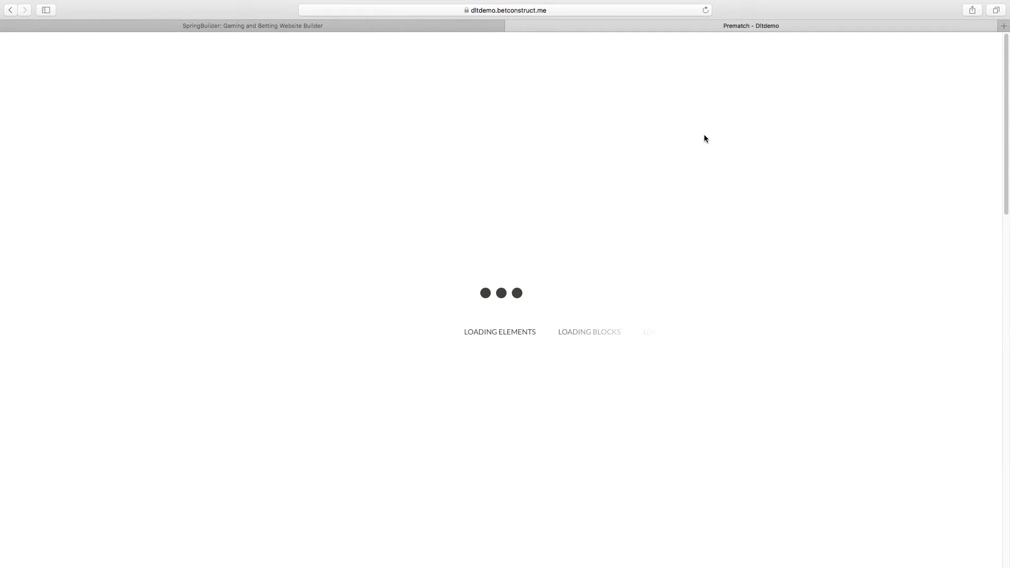
pyautogui.scroll(-6, 699, 194)
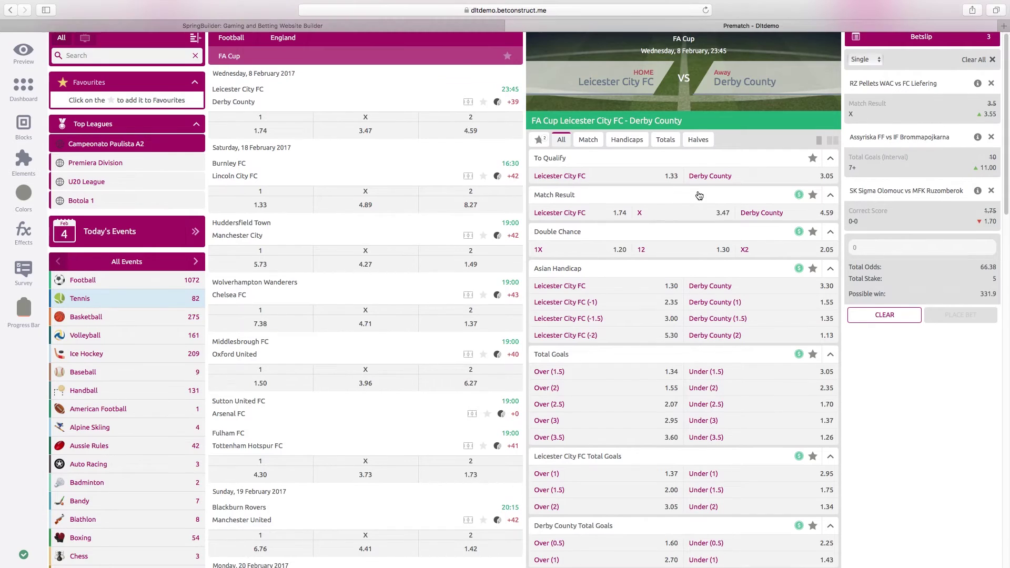
pyautogui.scroll(-2, 699, 194)
pyautogui.scroll(8, 699, 194)
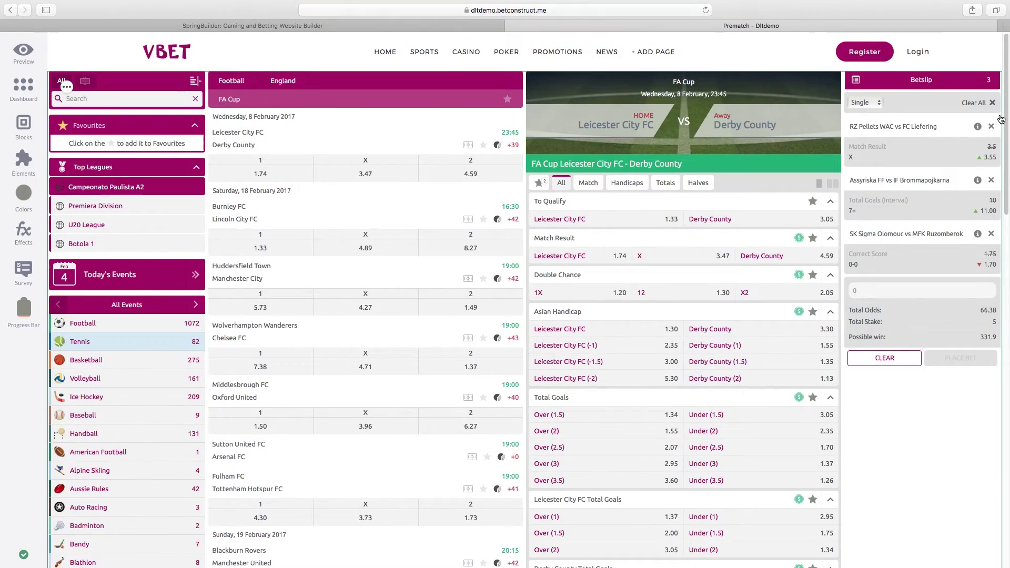
pyautogui.moveTo(424, 52)
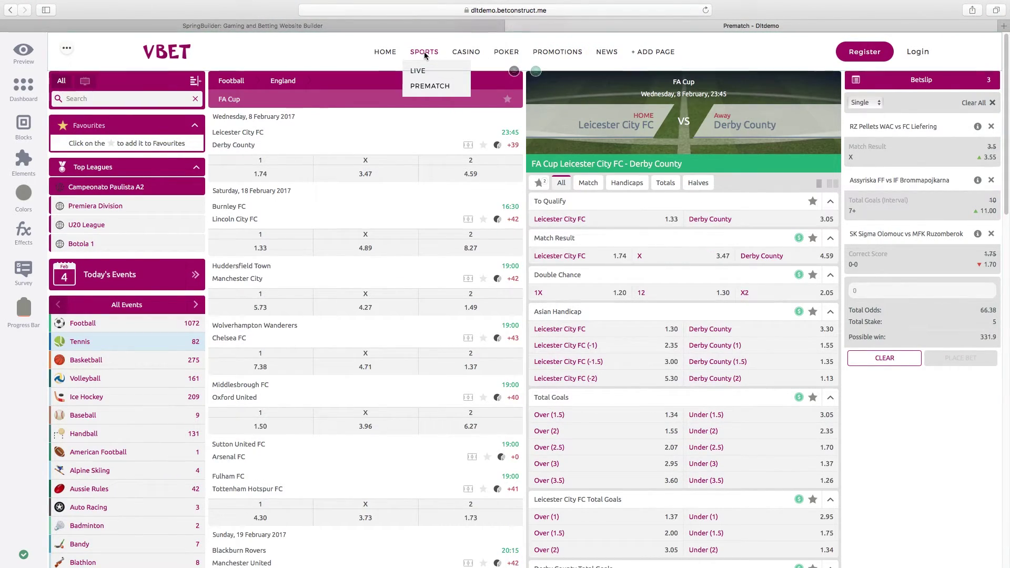
pyautogui.click(420, 70)
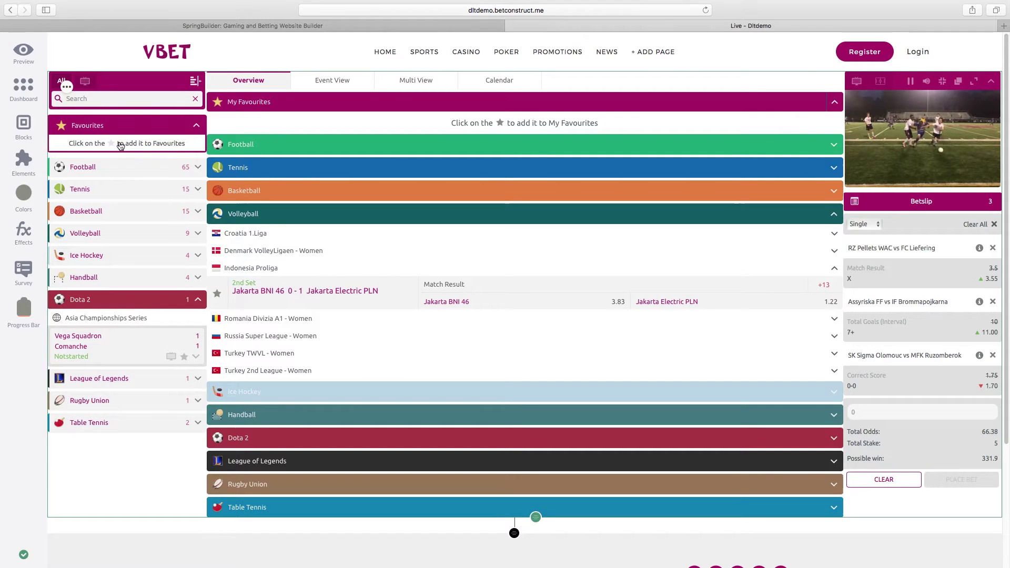
# Place a Mini Blackjack game below Table Tennis in the left sports menu.
pyautogui.click(26, 166)
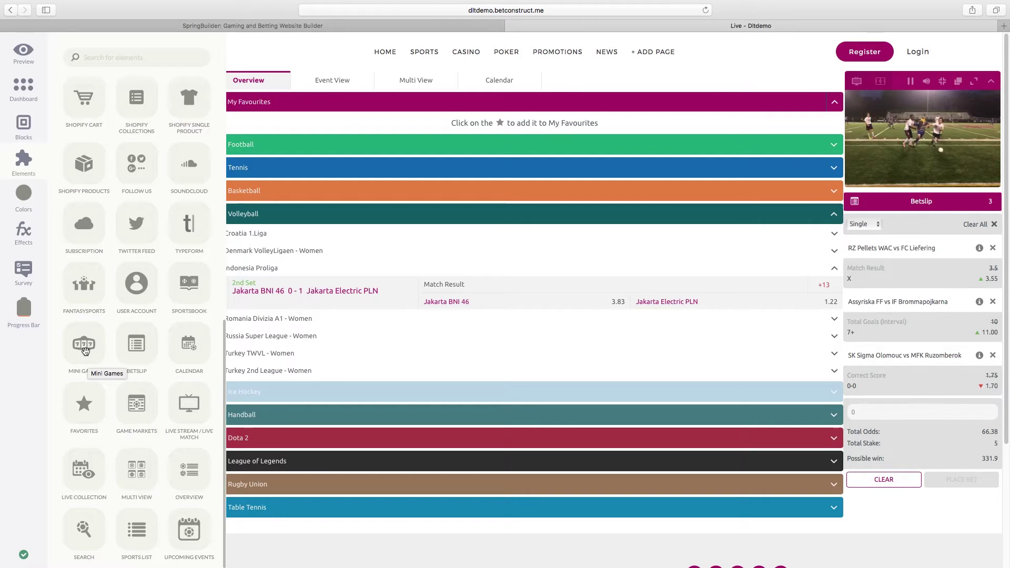
pyautogui.moveTo(85, 351); pyautogui.dragTo(140, 480)
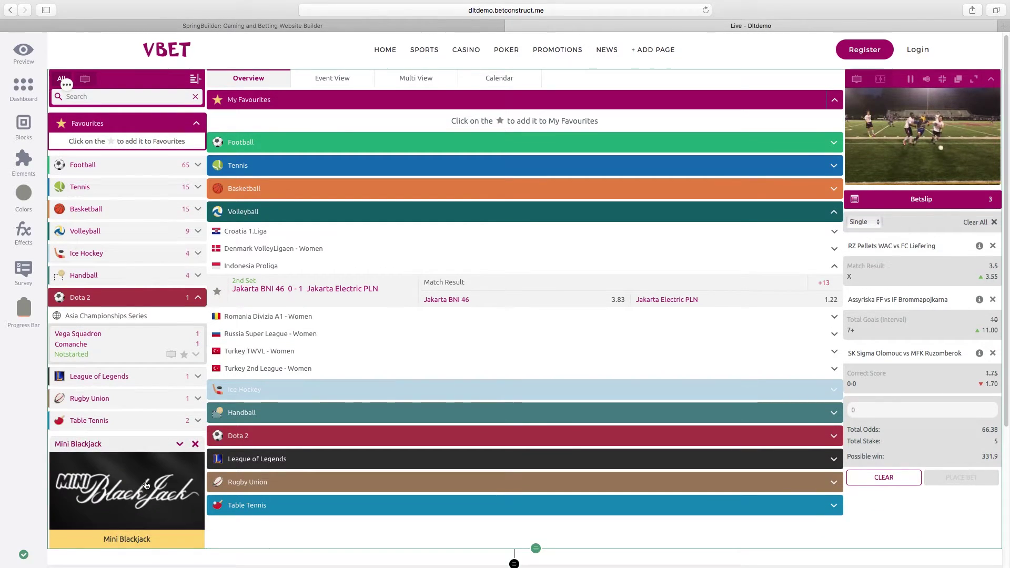
pyautogui.scroll(-5, 146, 485)
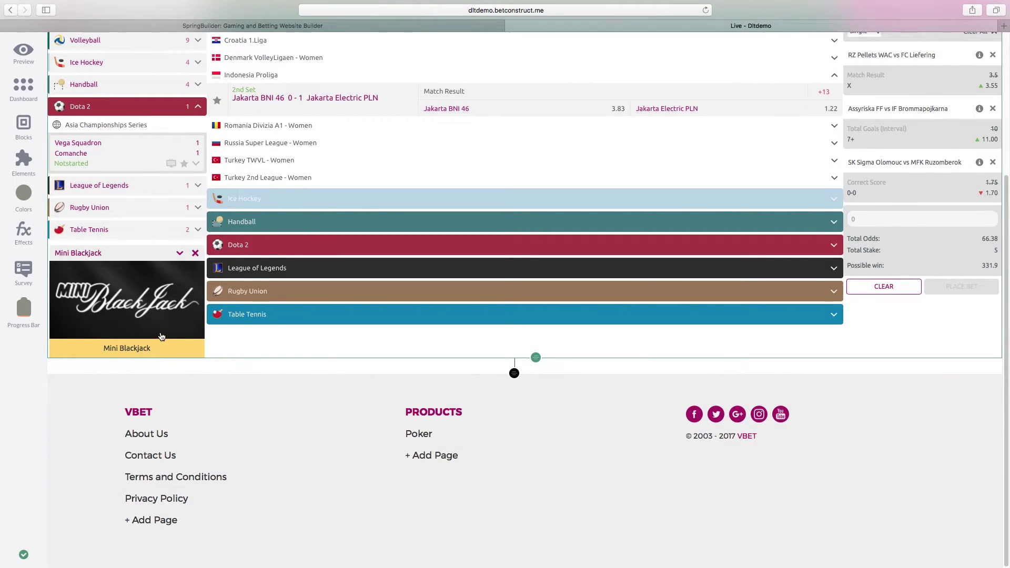
pyautogui.scroll(5, 163, 339)
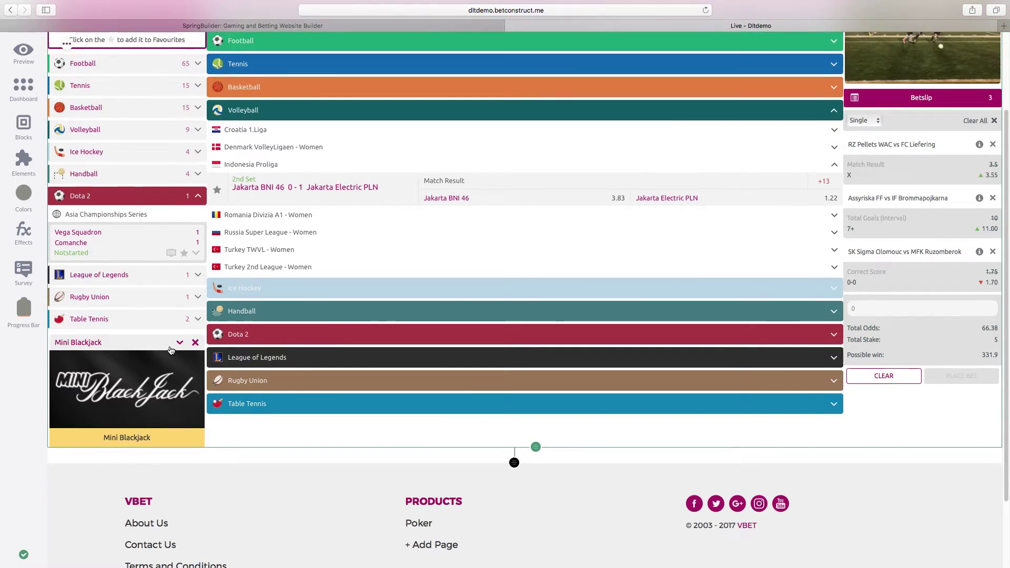
pyautogui.scroll(1, 171, 351)
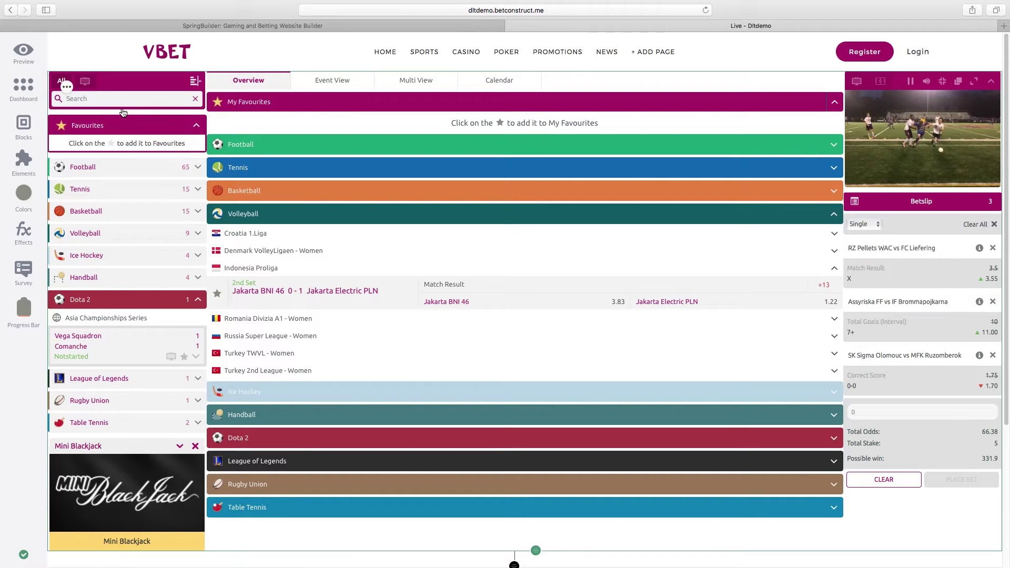
# Open the sportsbook's style colours and shift the Hero Color hue.
pyautogui.click(66, 90)
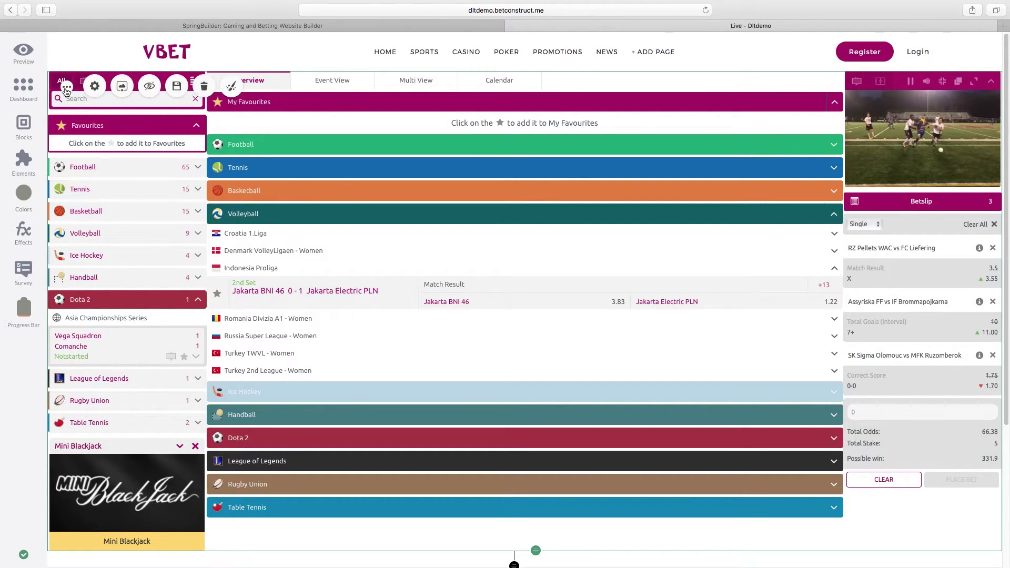
pyautogui.click(231, 85)
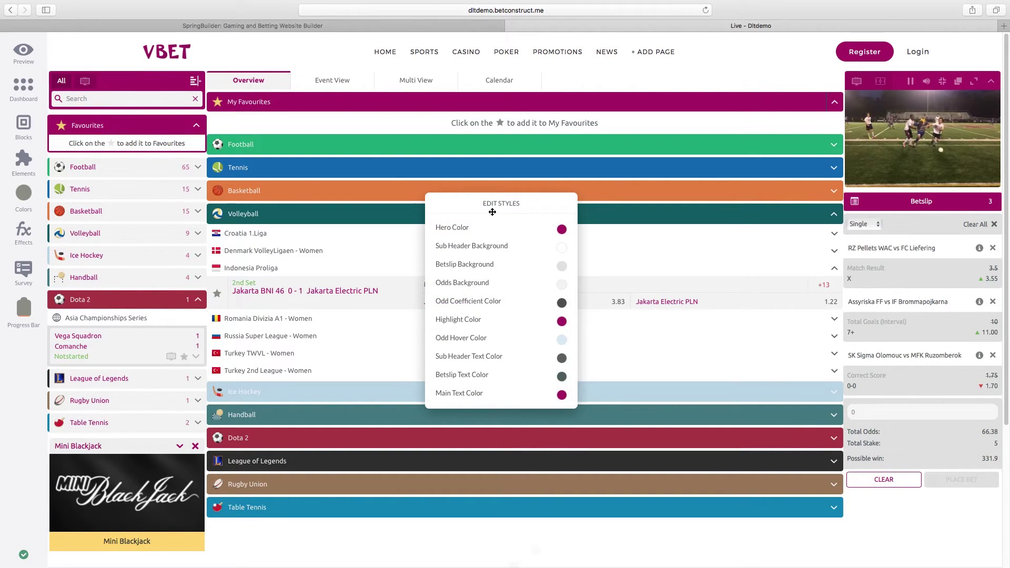
pyautogui.scroll(-1, 504, 234)
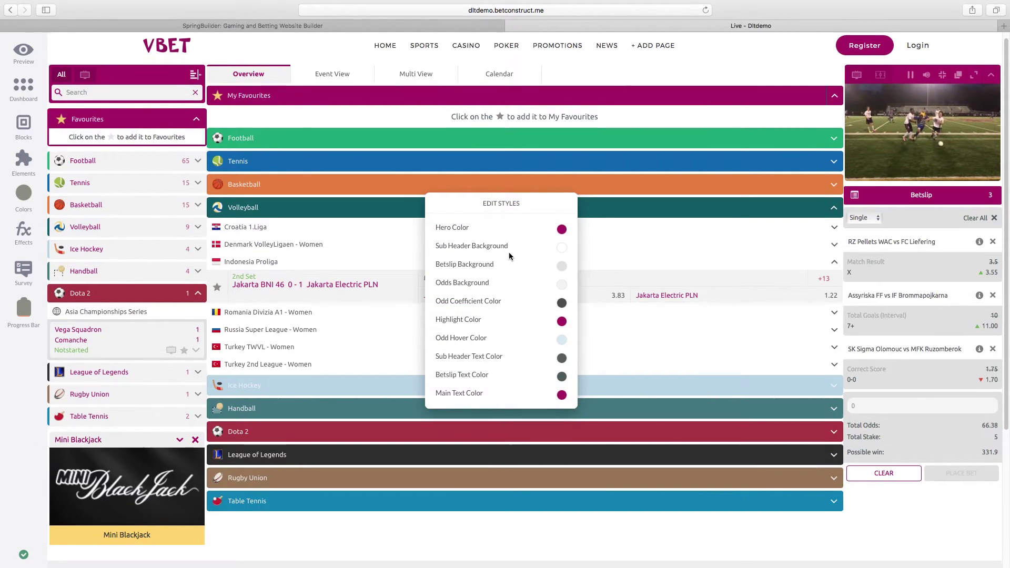
pyautogui.click(562, 230)
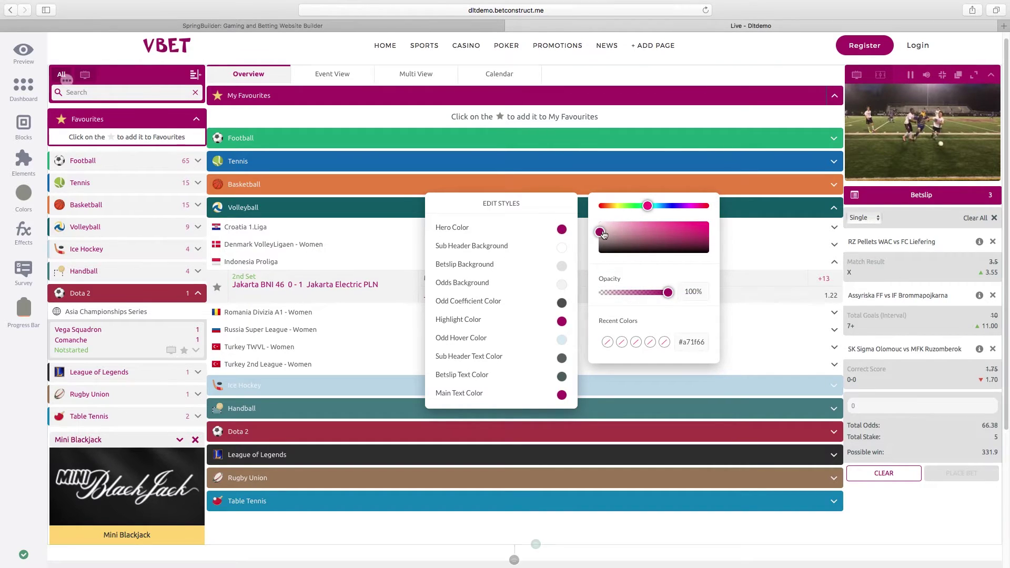
pyautogui.moveTo(648, 205); pyautogui.dragTo(701, 215)
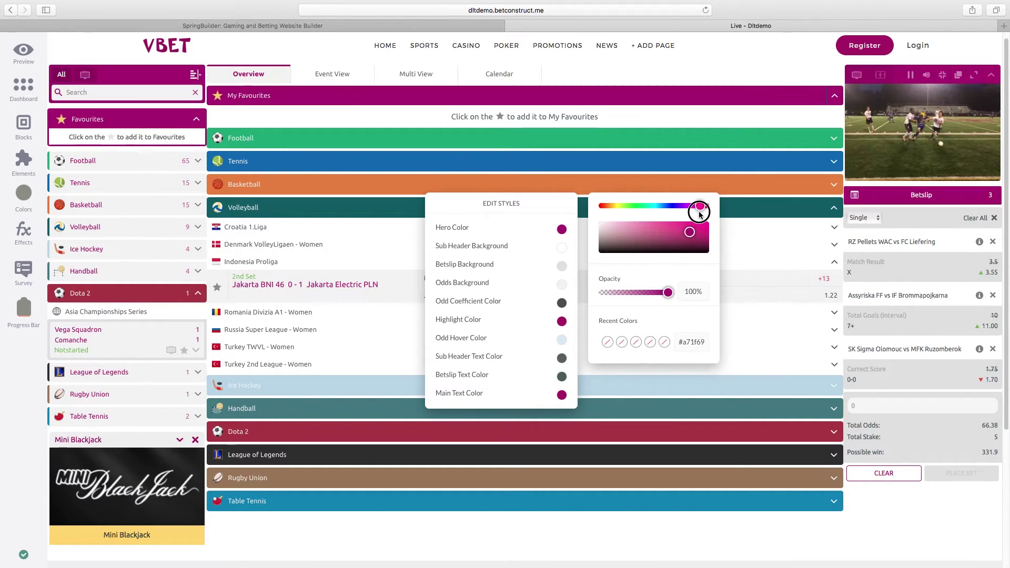
# Set the Sub Header Background shade to black and close the style editor.
pyautogui.click(562, 248)
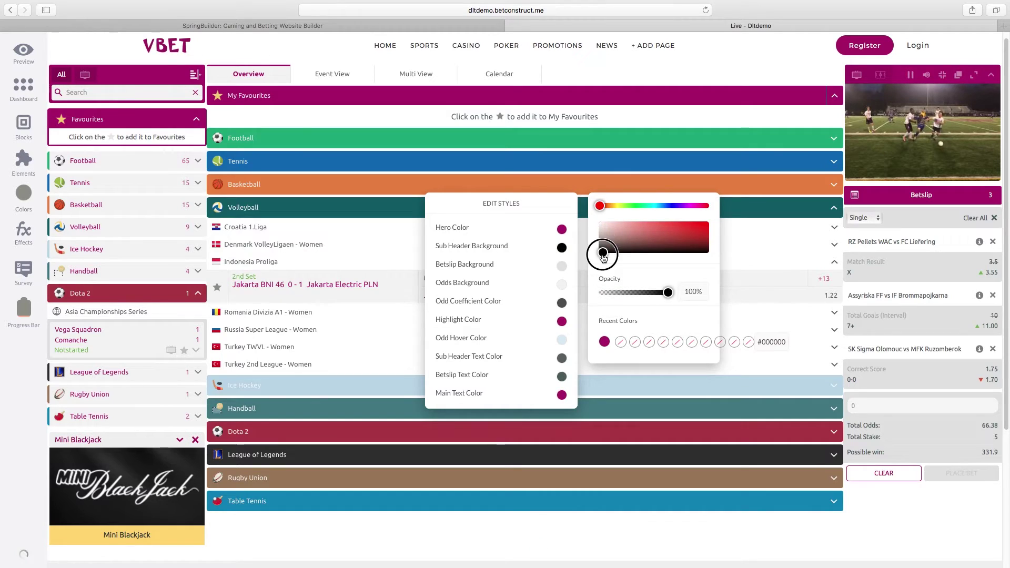
pyautogui.moveTo(601, 224)
pyautogui.mouseDown()
pyautogui.moveTo(601, 255)
pyautogui.moveTo(708, 232)
pyautogui.moveTo(600, 253)
pyautogui.moveTo(600, 221)
pyautogui.mouseUp()
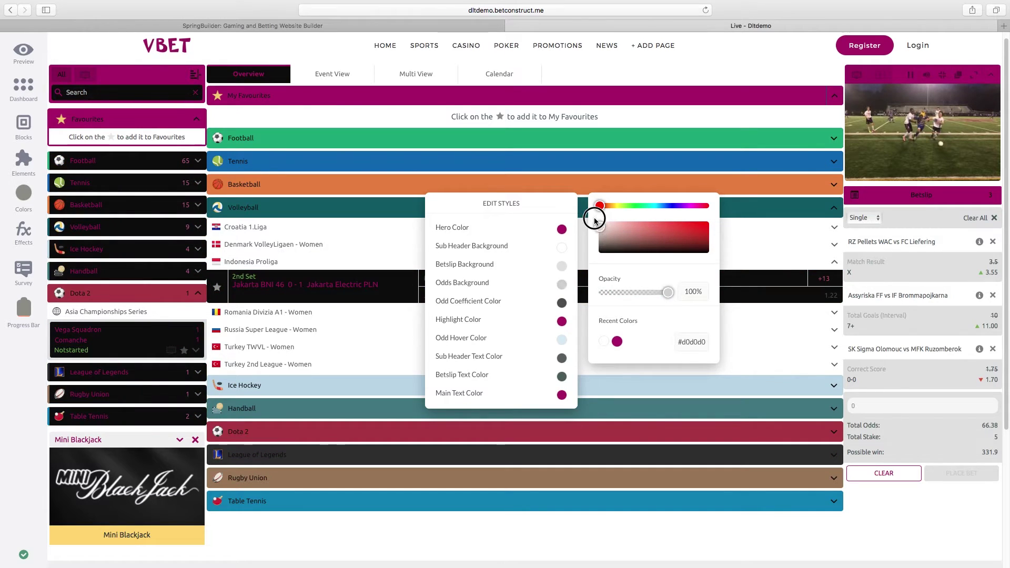
pyautogui.click(400, 258)
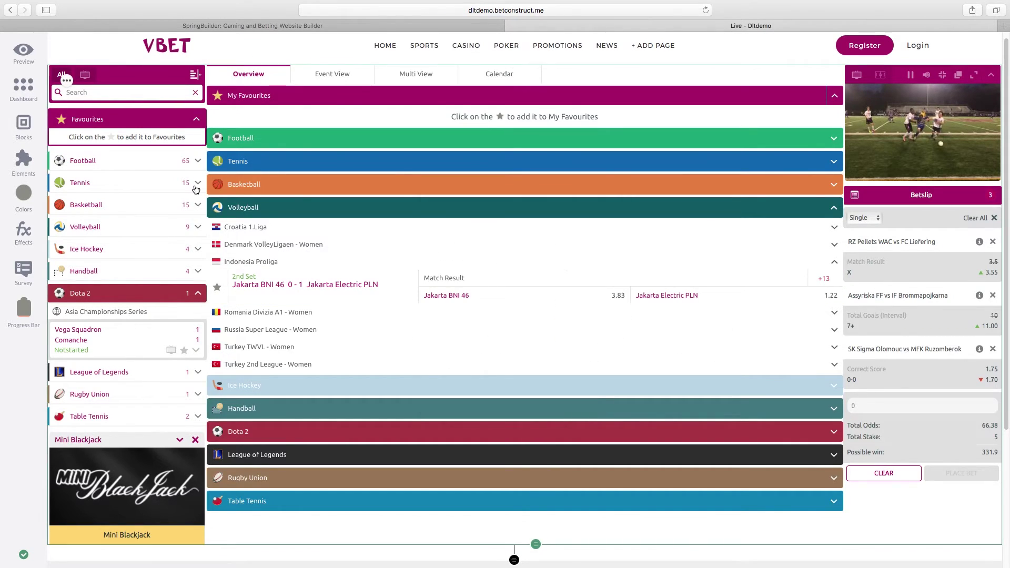
# Choose the Sport.jpg running-track photo as the sportsbook block's background.
pyautogui.click(67, 83)
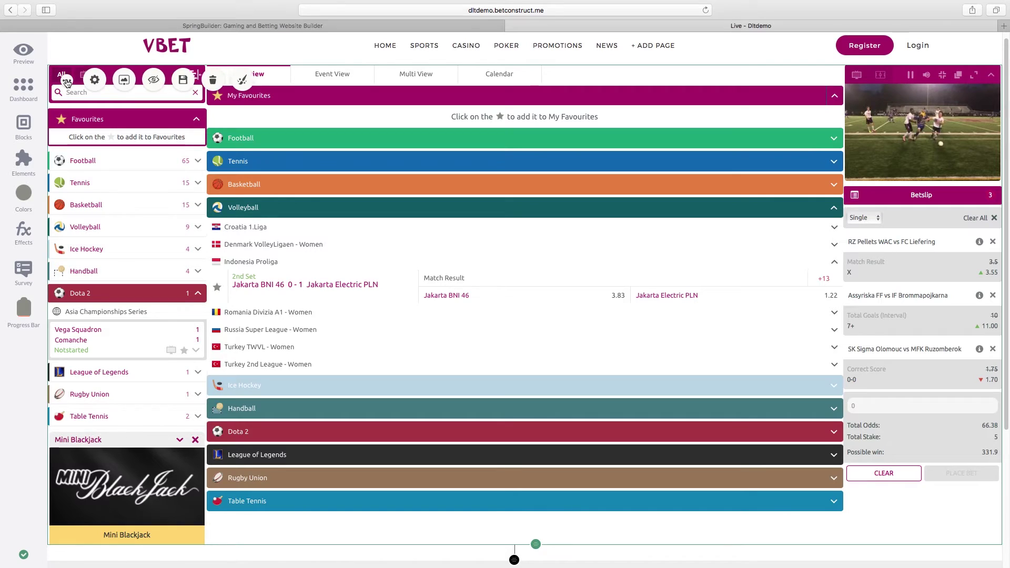
pyautogui.click(121, 81)
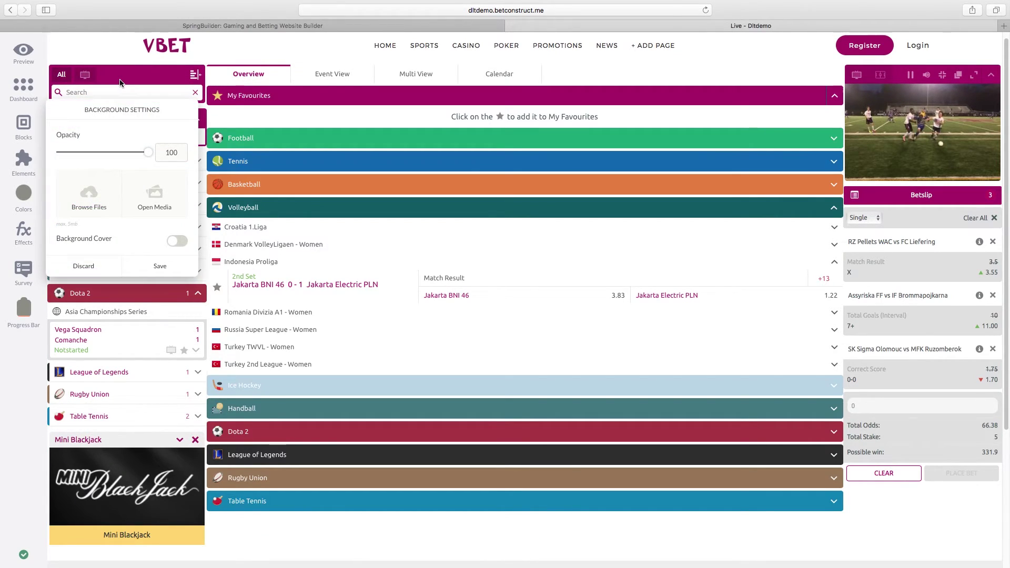
pyautogui.click(93, 203)
pyautogui.click(526, 55)
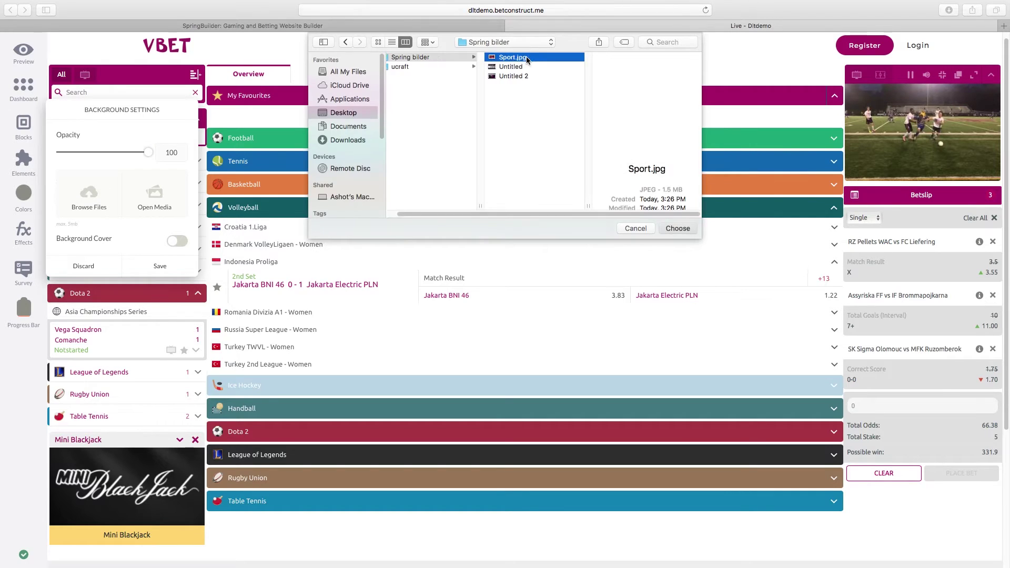
pyautogui.press('Return')
# Set the background opacity to 60, turn on Background Cover, and save.
pyautogui.moveTo(148, 152); pyautogui.dragTo(114, 158)
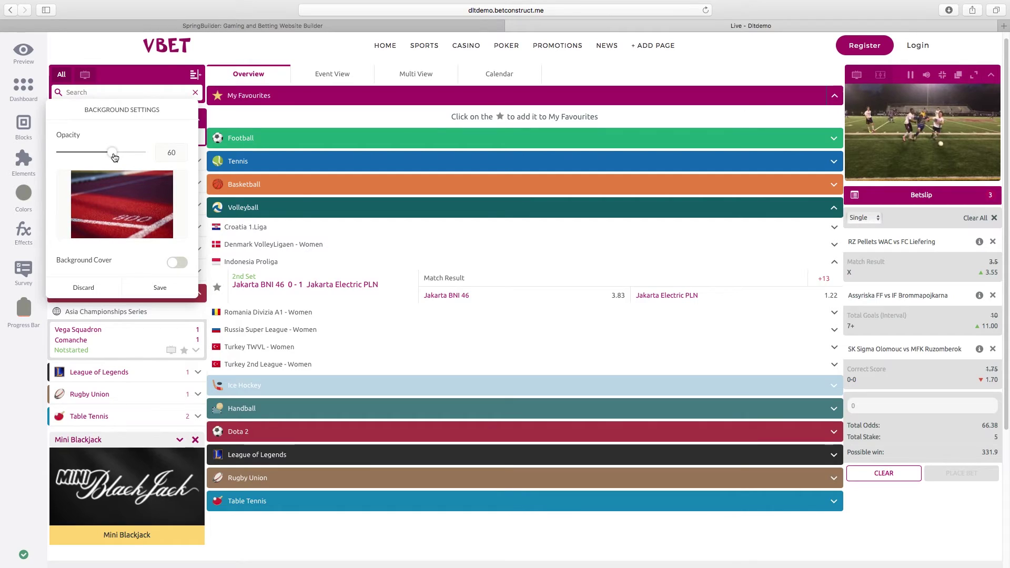
pyautogui.click(172, 263)
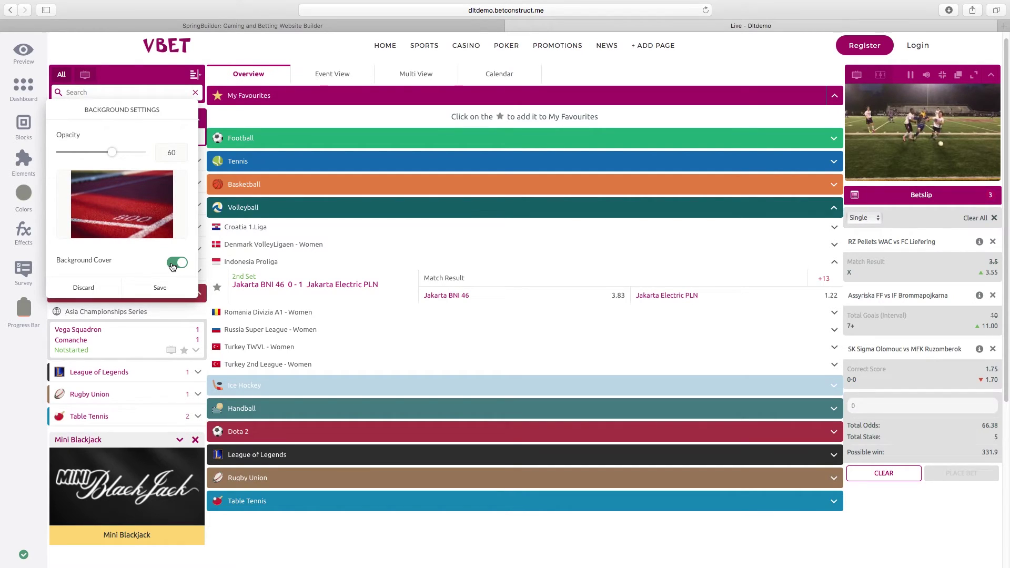
pyautogui.click(160, 290)
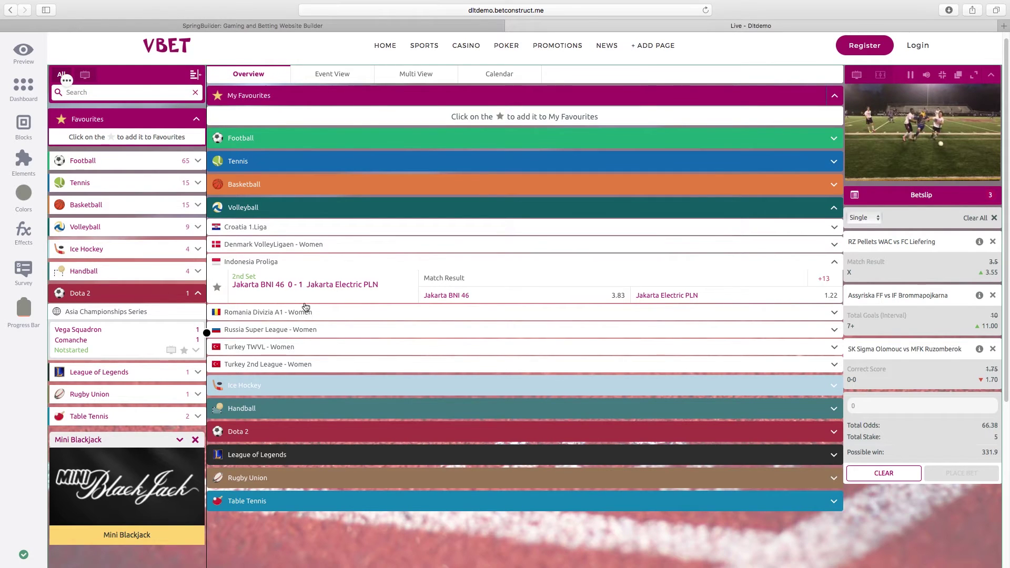
pyautogui.scroll(-3, 351, 316)
pyautogui.scroll(-1, 352, 322)
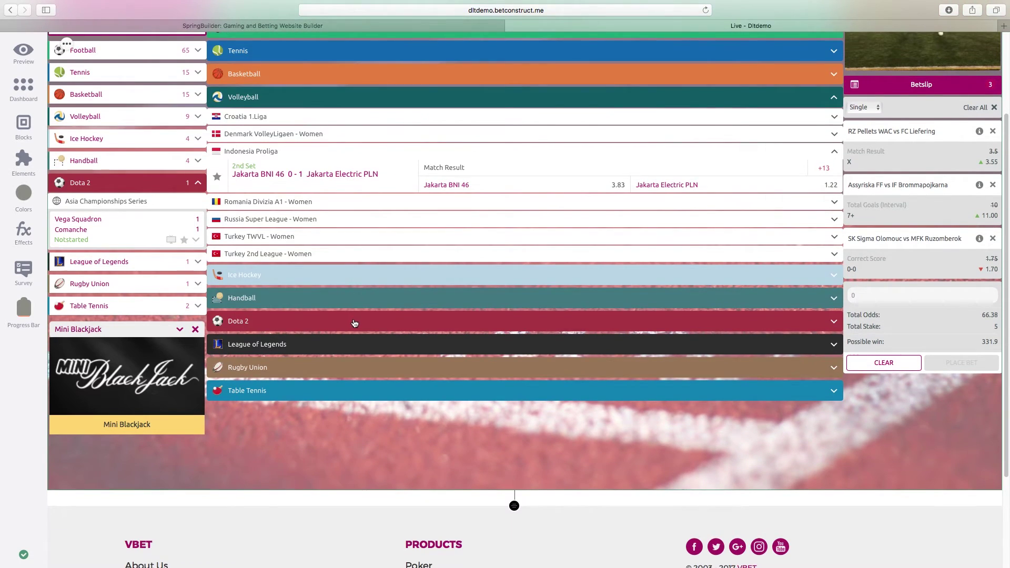
pyautogui.scroll(-1, 355, 323)
pyautogui.scroll(4, 488, 398)
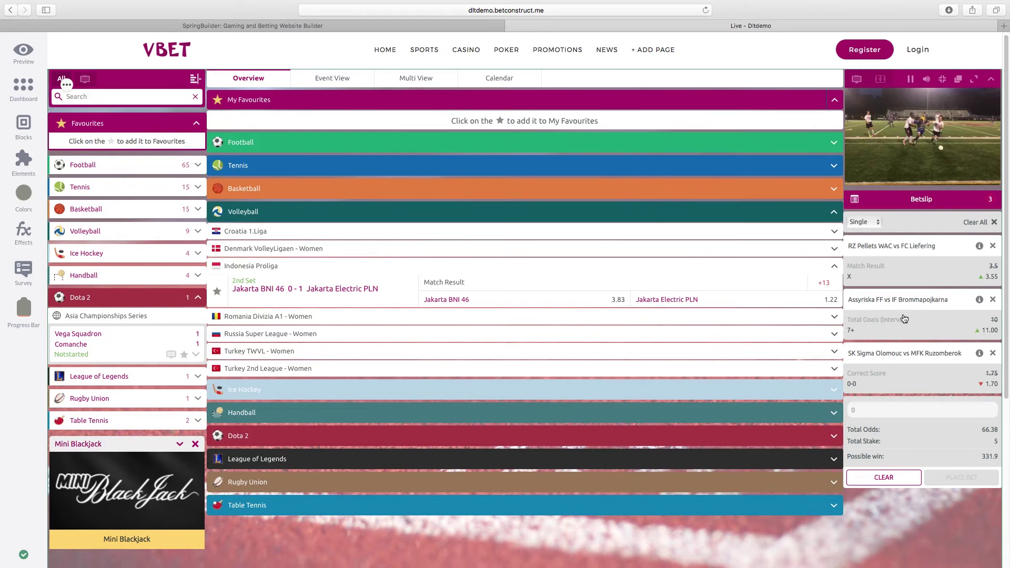
pyautogui.scroll(-4, 904, 319)
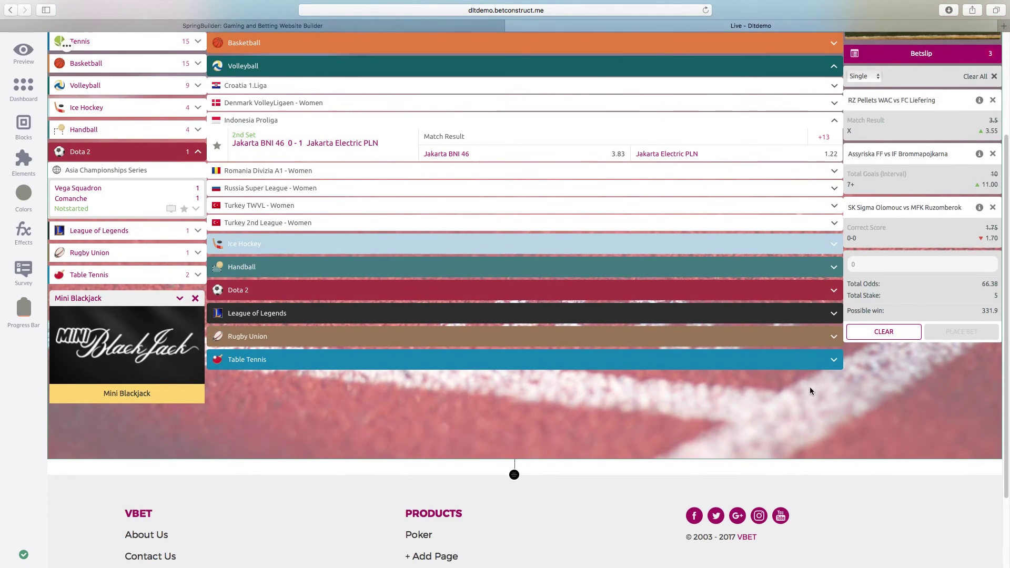
pyautogui.scroll(4, 810, 391)
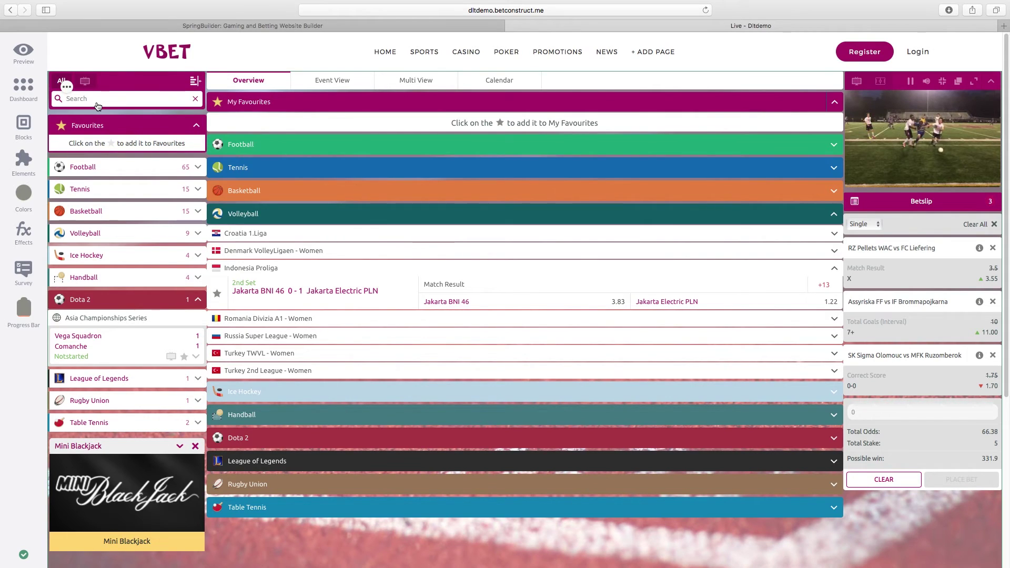
pyautogui.click(23, 164)
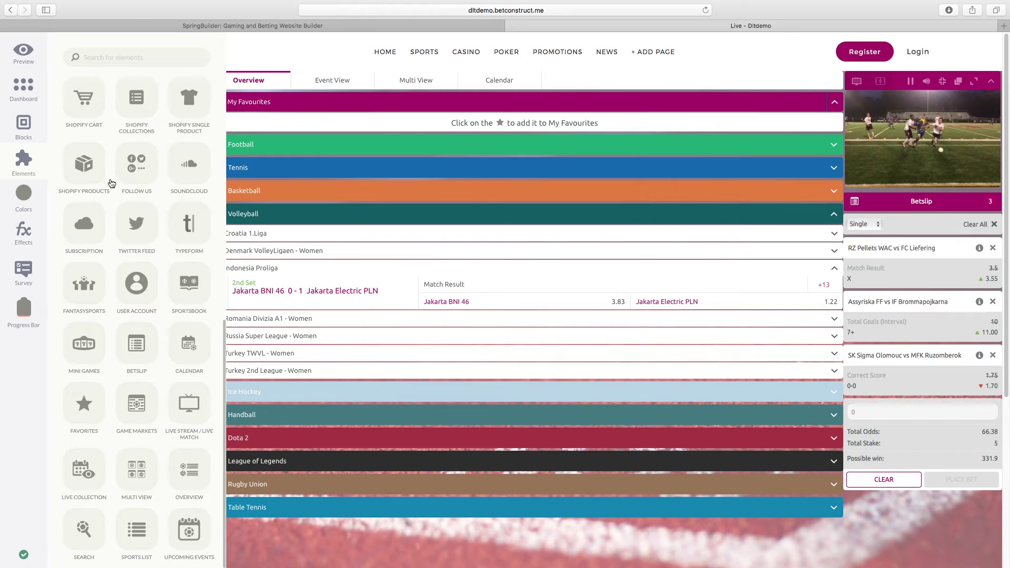
pyautogui.scroll(10, 205, 216)
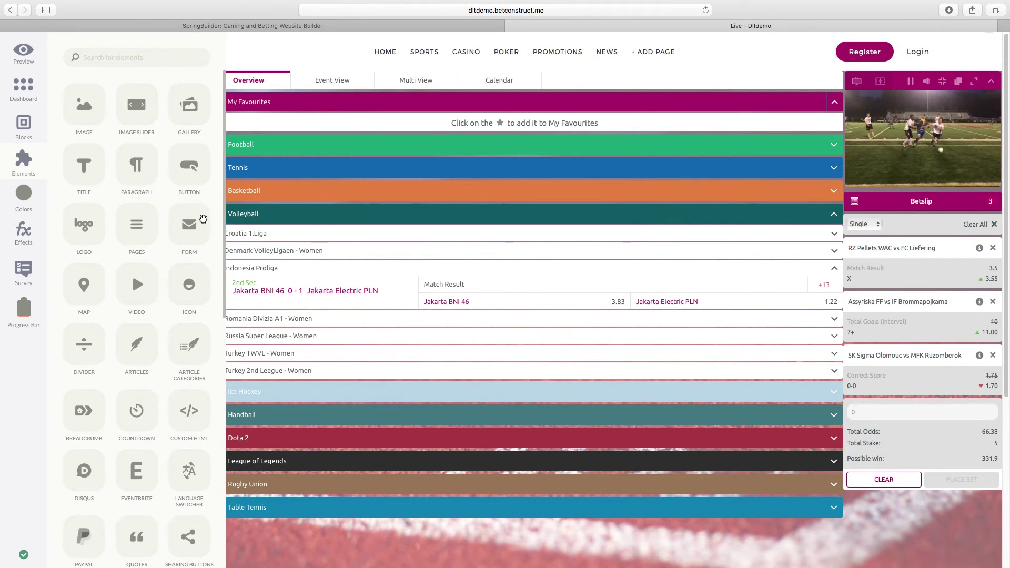
pyautogui.scroll(-10, 107, 264)
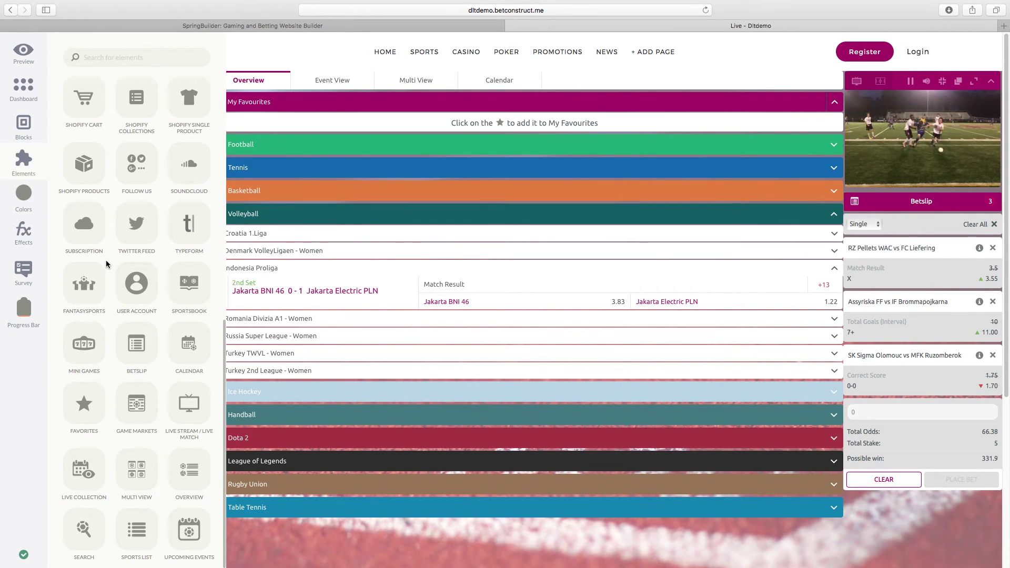
pyautogui.click(241, 57)
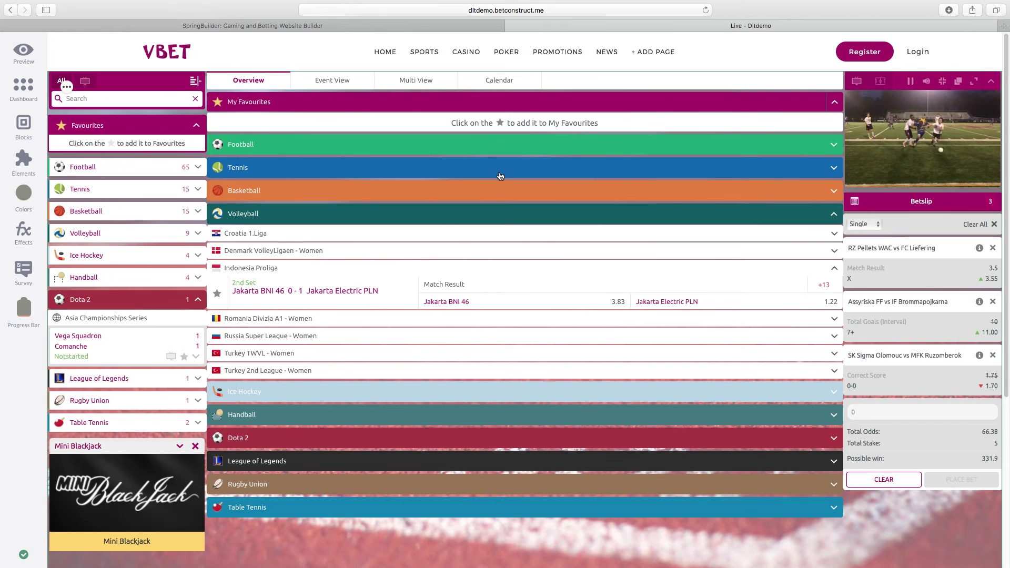
pyautogui.scroll(-5, 613, 190)
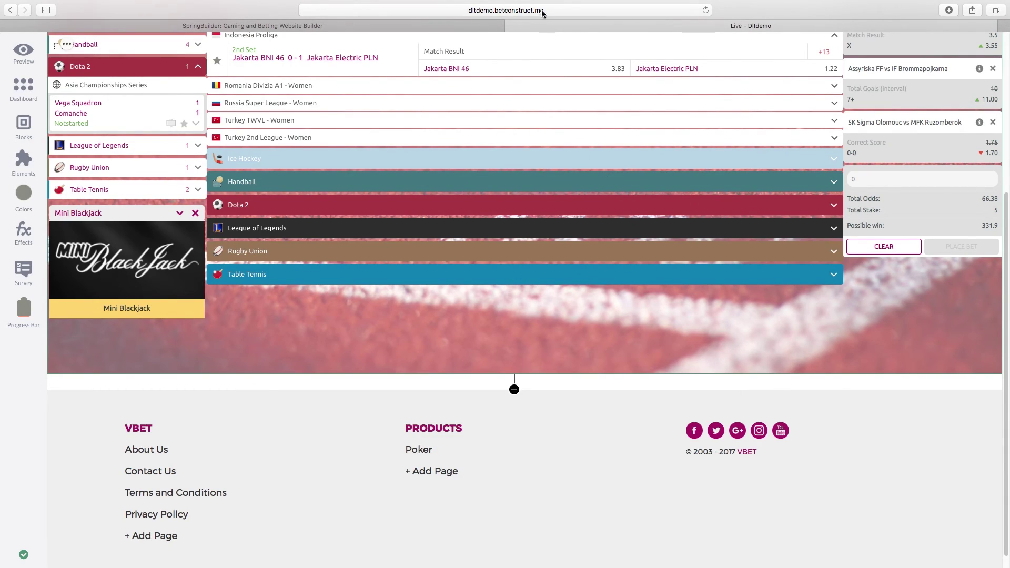
# From the template gallery, start a new BetConstruct support chat typing 'Hi, can you tall me how to'.
pyautogui.click(477, 25)
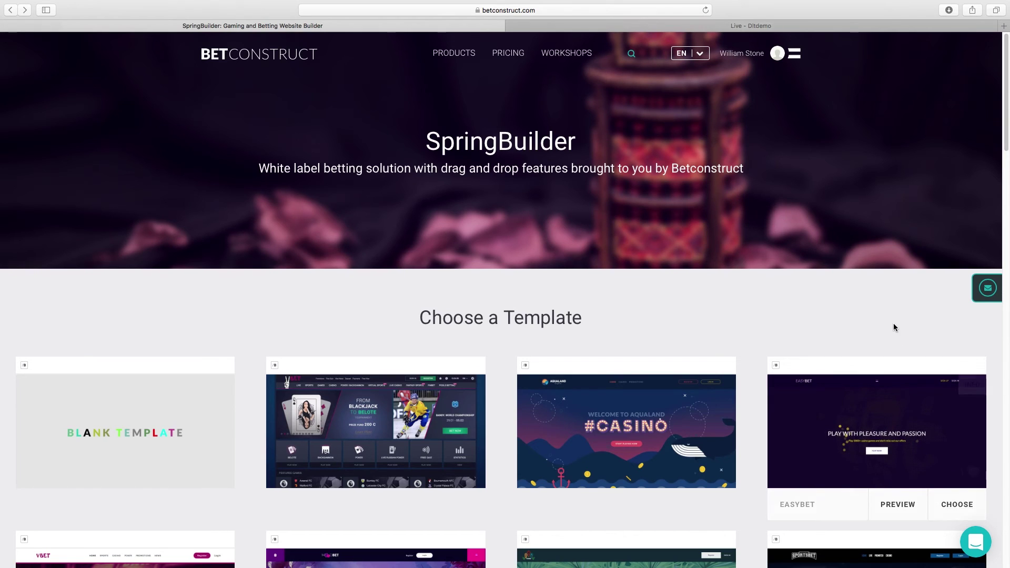
pyautogui.click(979, 544)
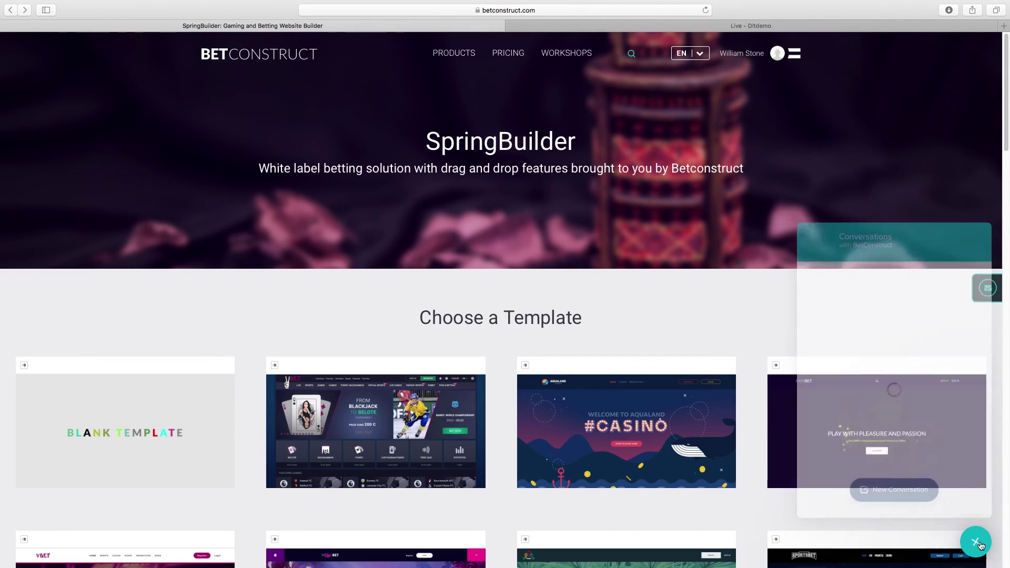
pyautogui.click(885, 492)
pyautogui.write('Hi, ')
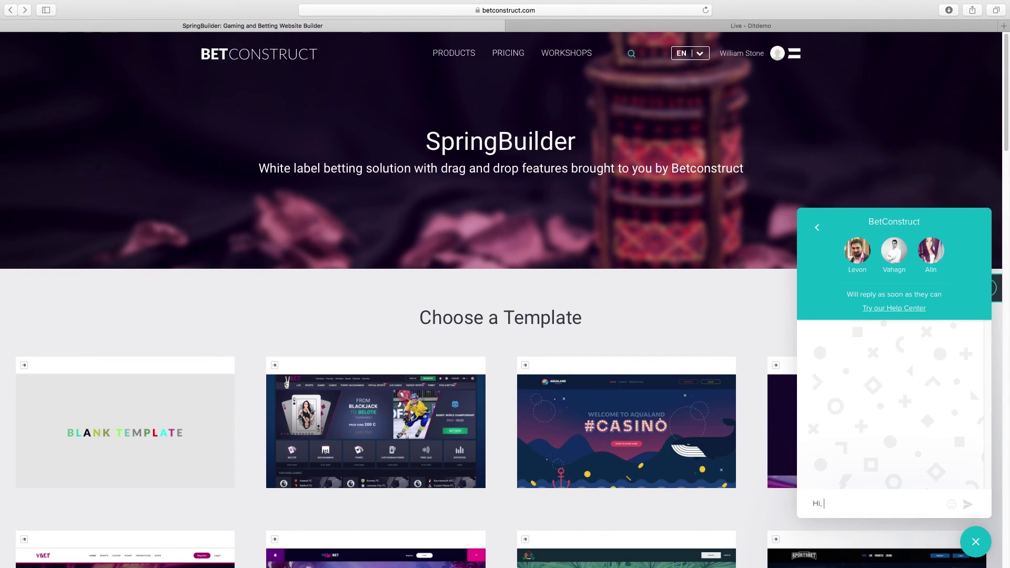
pyautogui.write('can you')
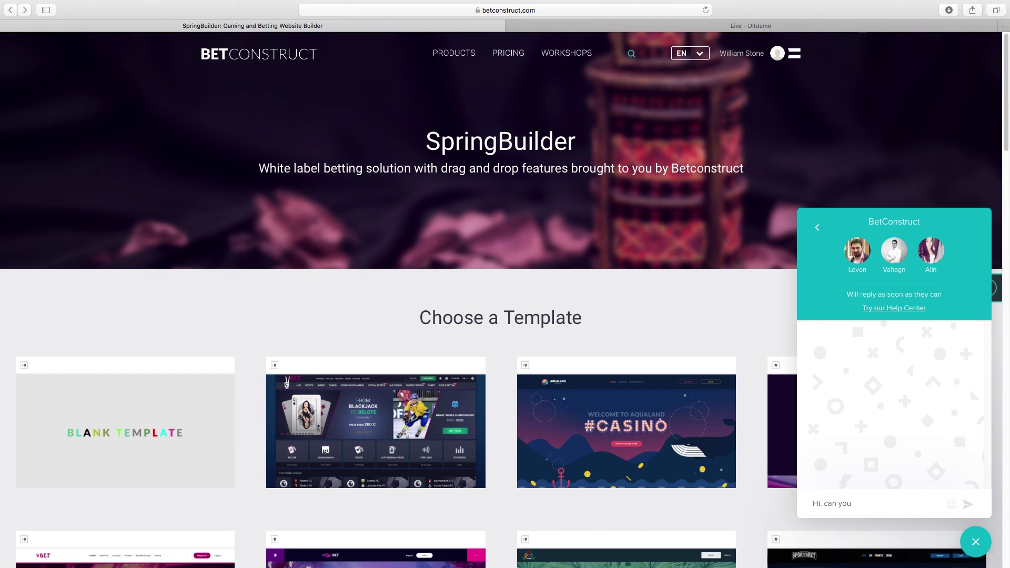